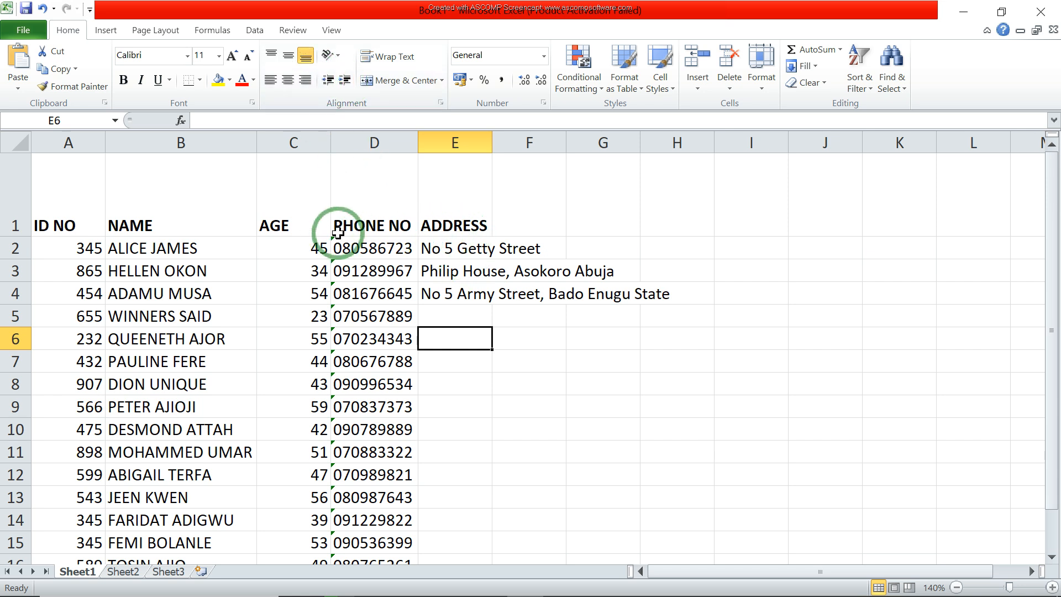
click(288, 83)
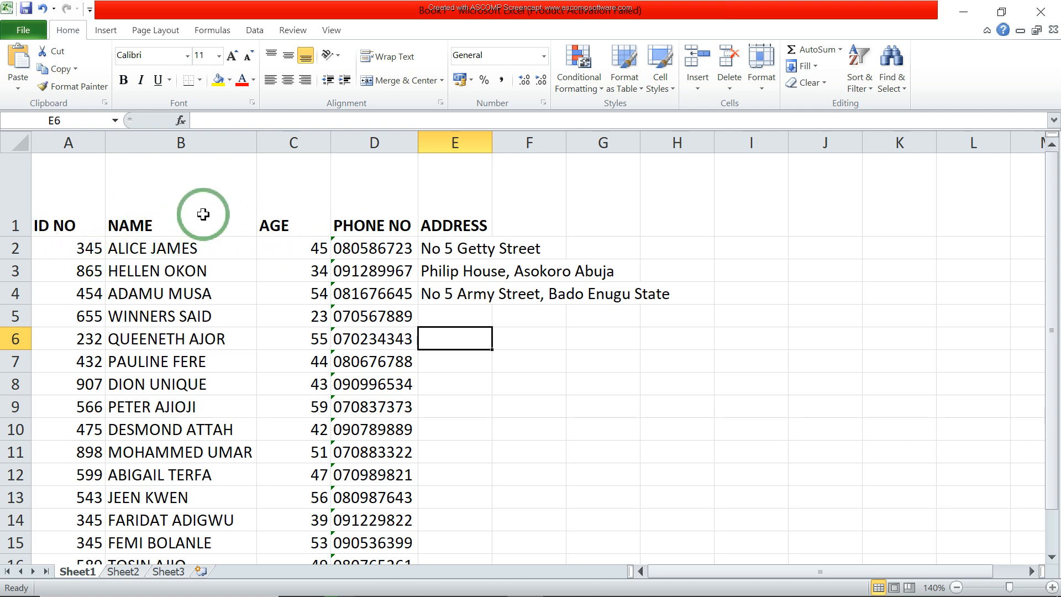
click(289, 55)
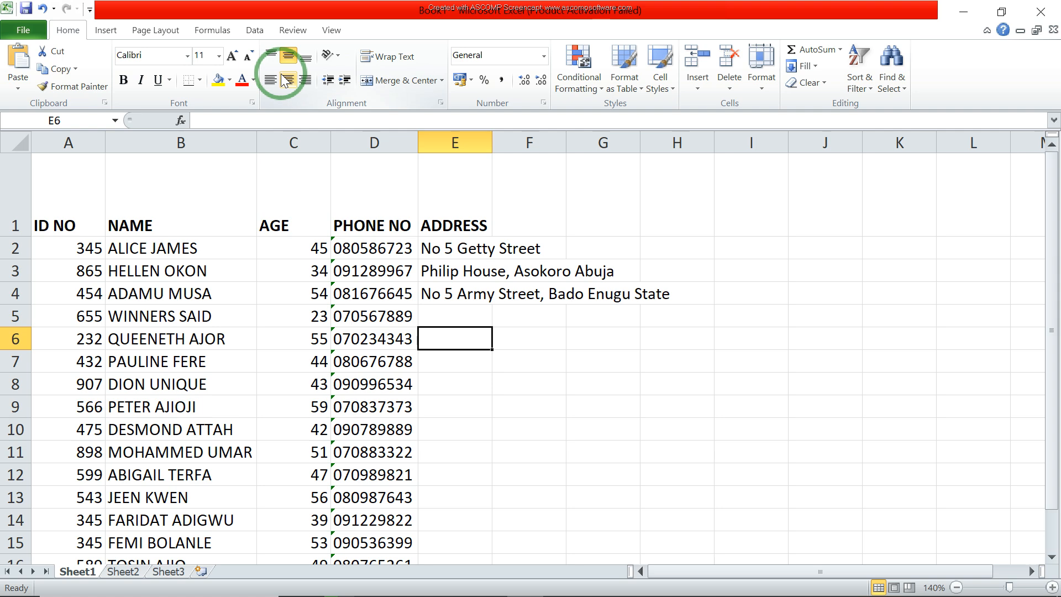
click(279, 55)
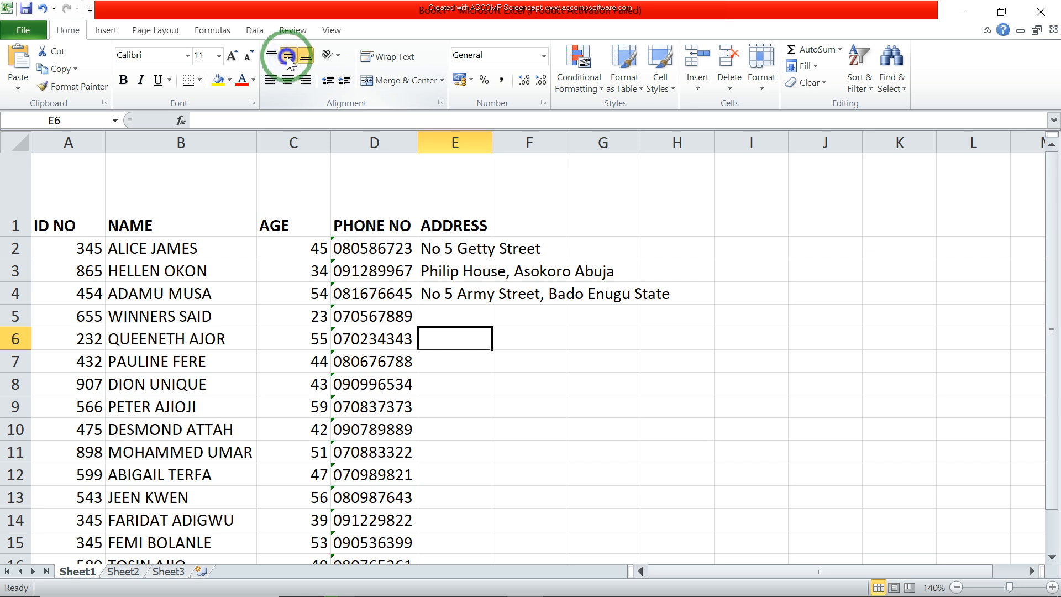
Step: Try middle, top and bottom vertical alignment along with right alignment on the ID NO header in cell A1
click(74, 223)
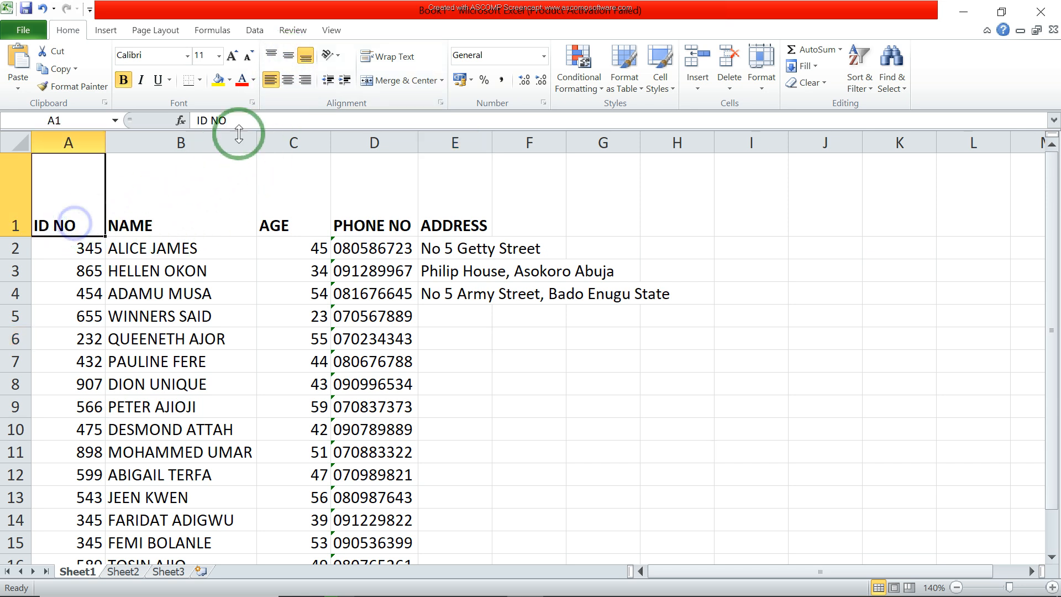
click(292, 56)
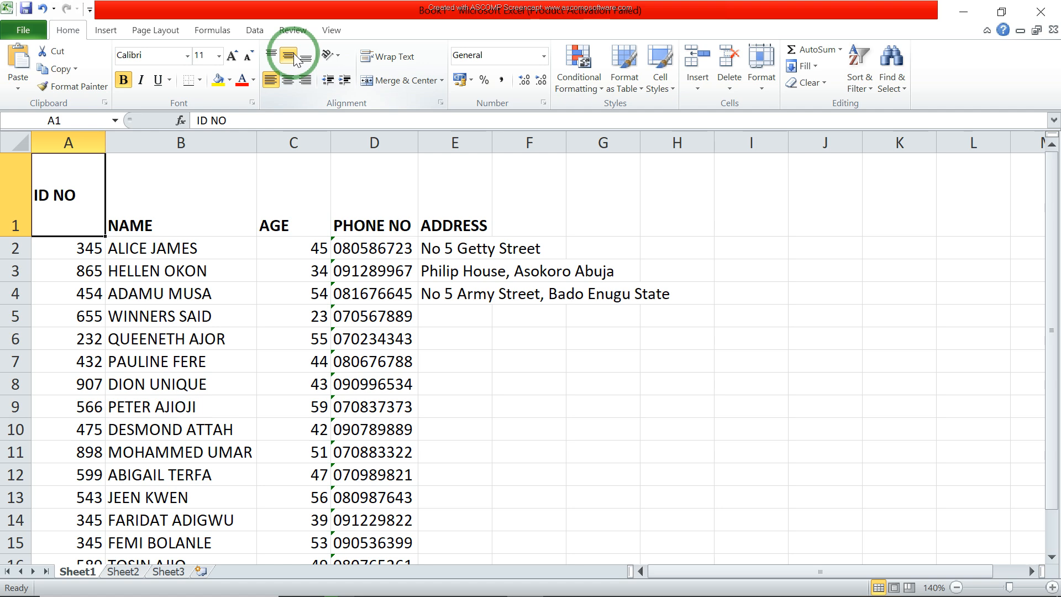
click(266, 55)
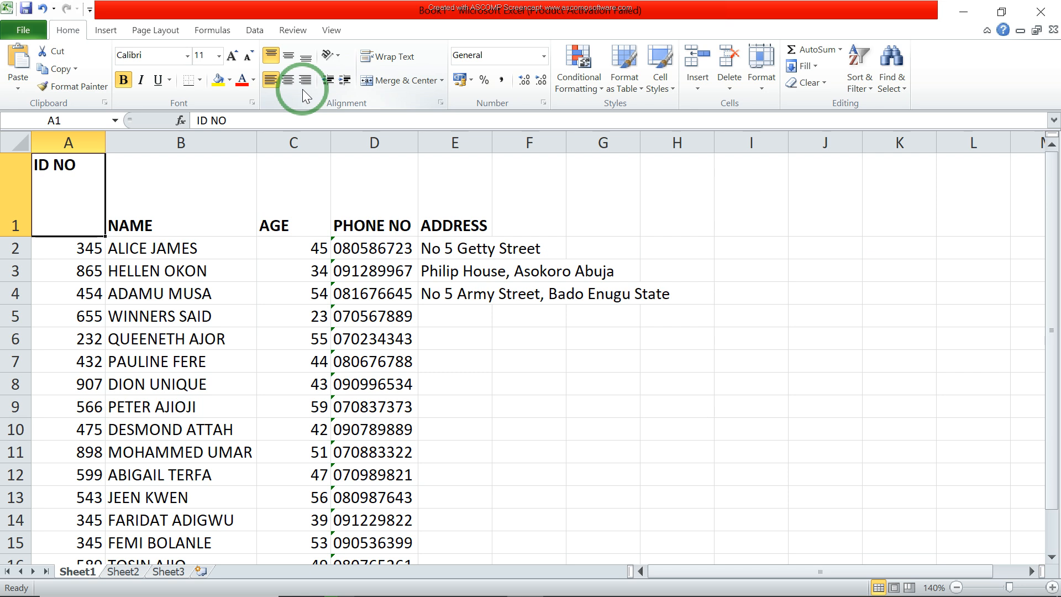
click(269, 82)
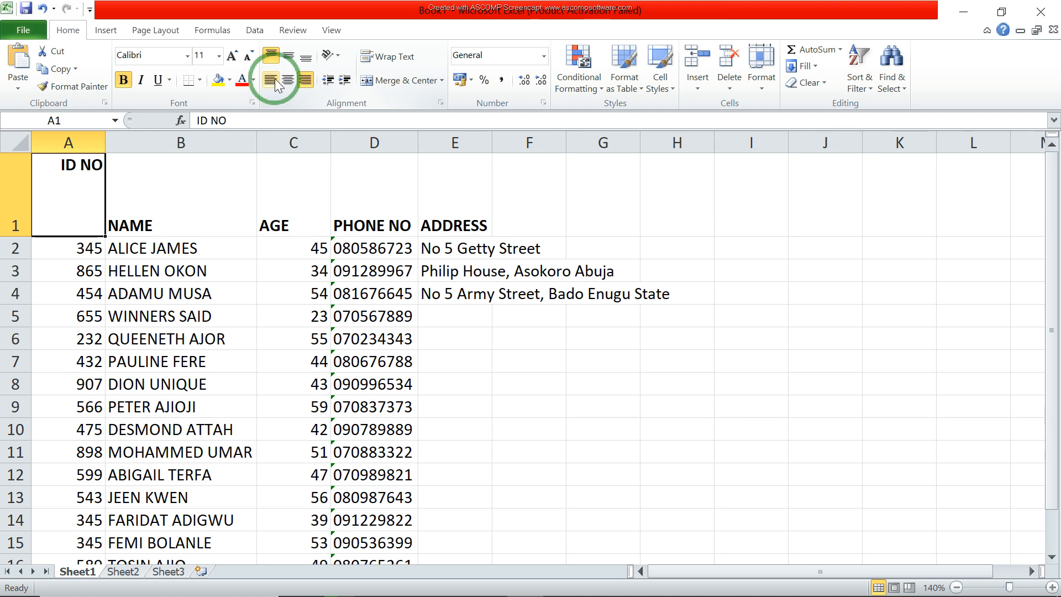
click(289, 57)
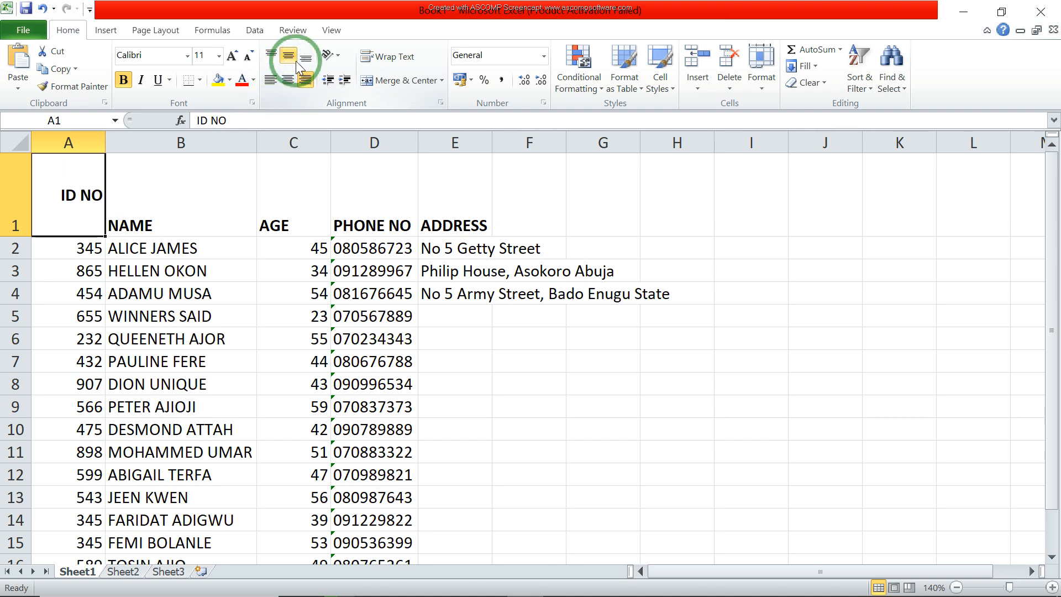
click(303, 65)
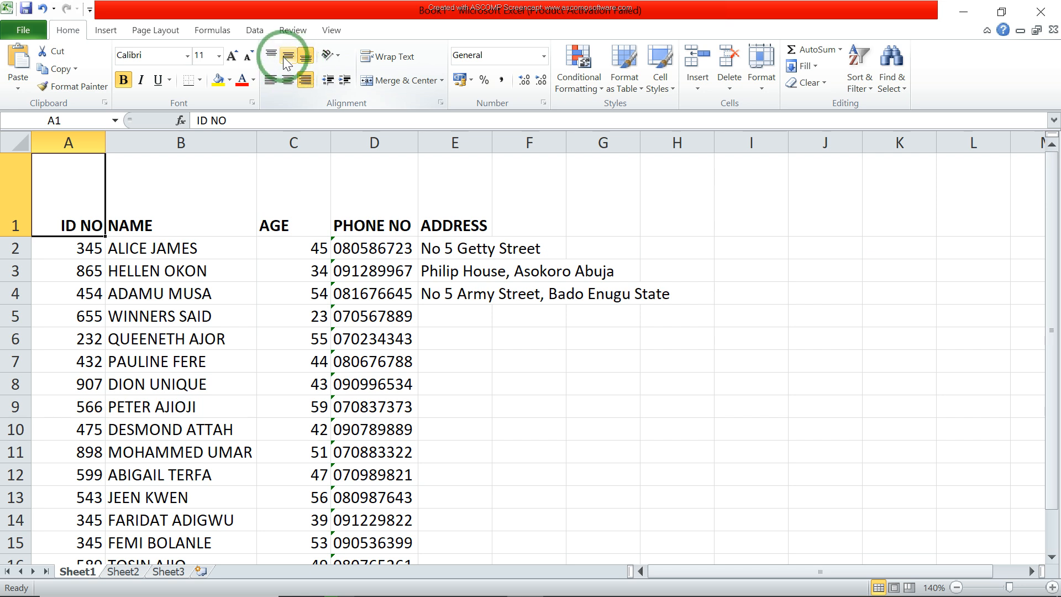
Step: Center the ID NO header in cell A1 both vertically and horizontally
click(285, 58)
click(270, 55)
click(269, 79)
click(288, 57)
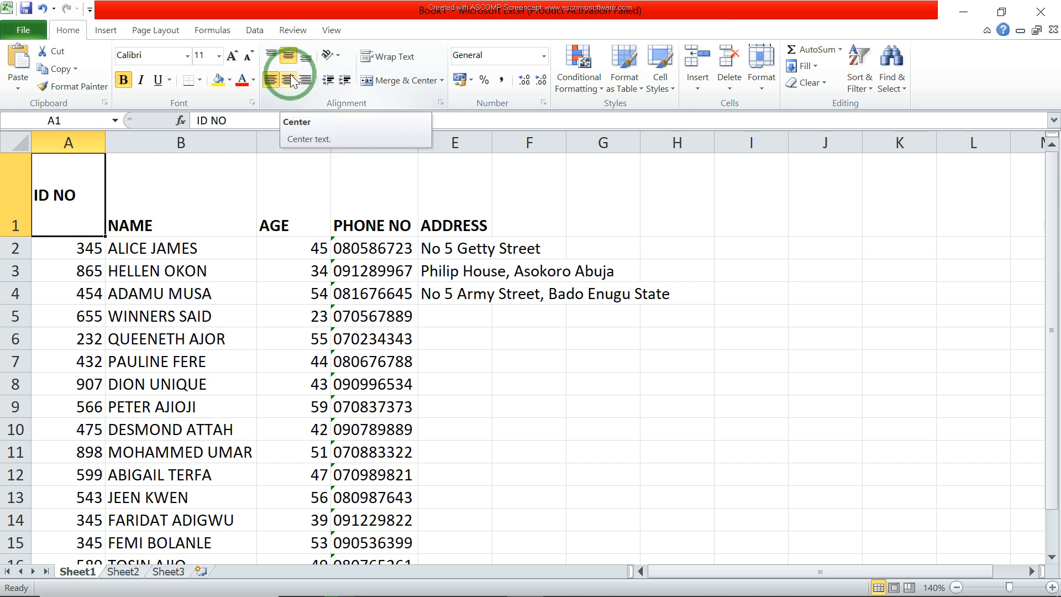
click(291, 80)
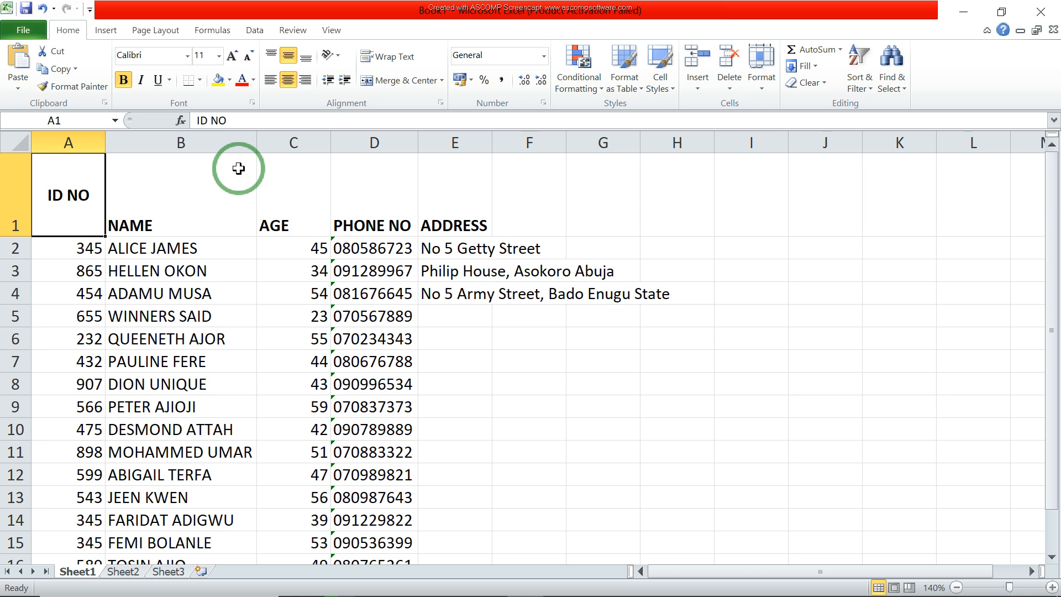
Step: Middle-align the NAME header in cell B1 and center it horizontally
click(182, 214)
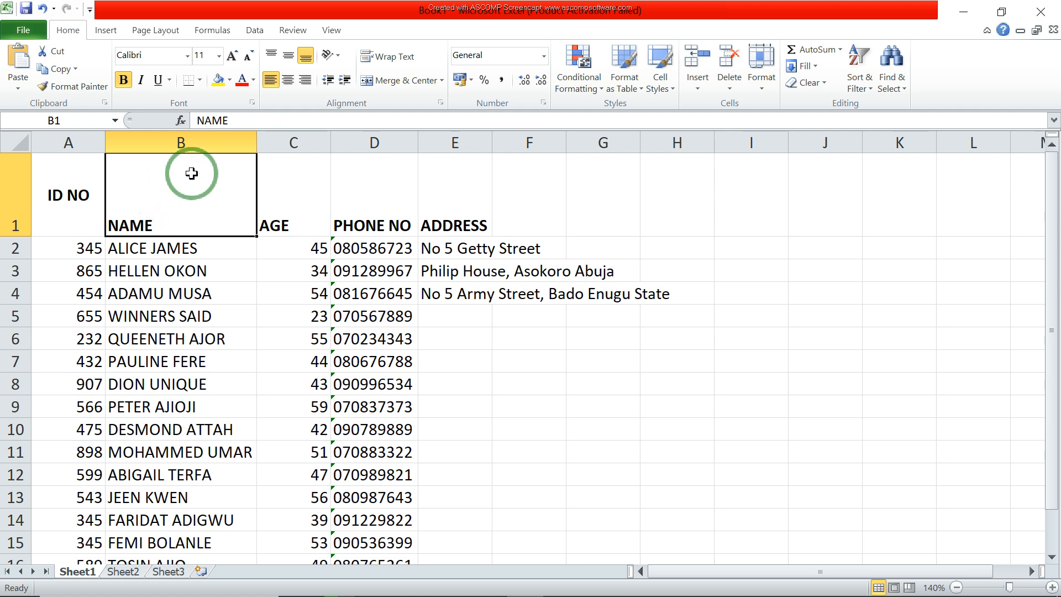
click(281, 61)
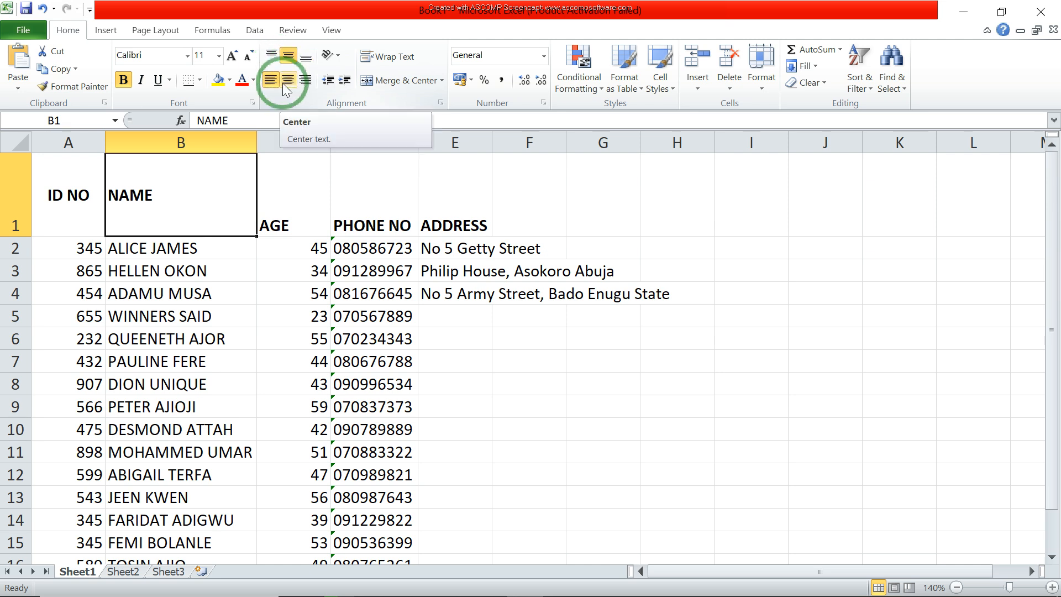
click(283, 83)
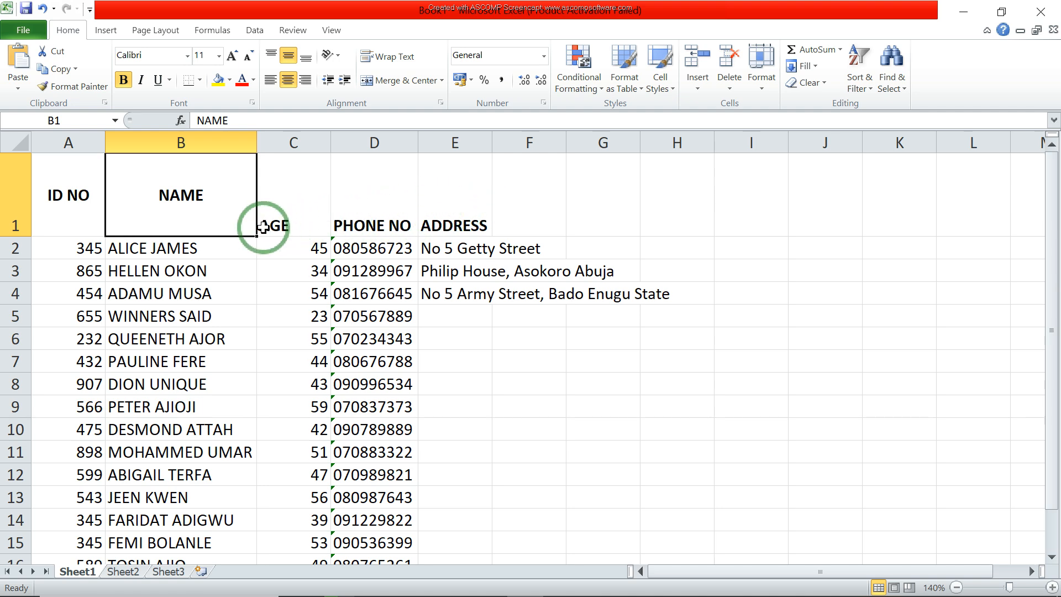
click(329, 209)
click(403, 204)
click(444, 204)
click(224, 212)
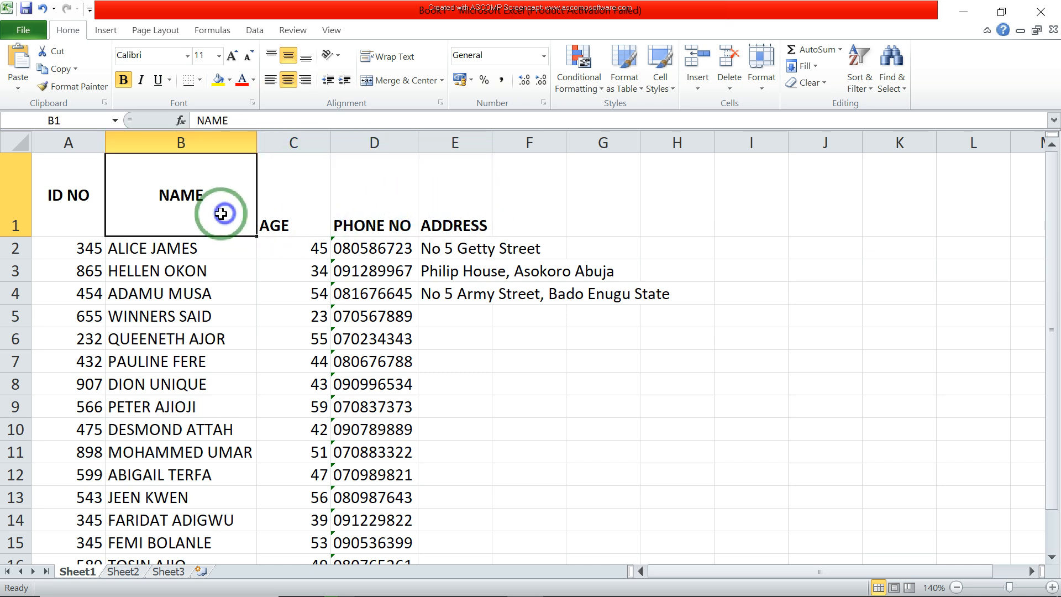
click(96, 220)
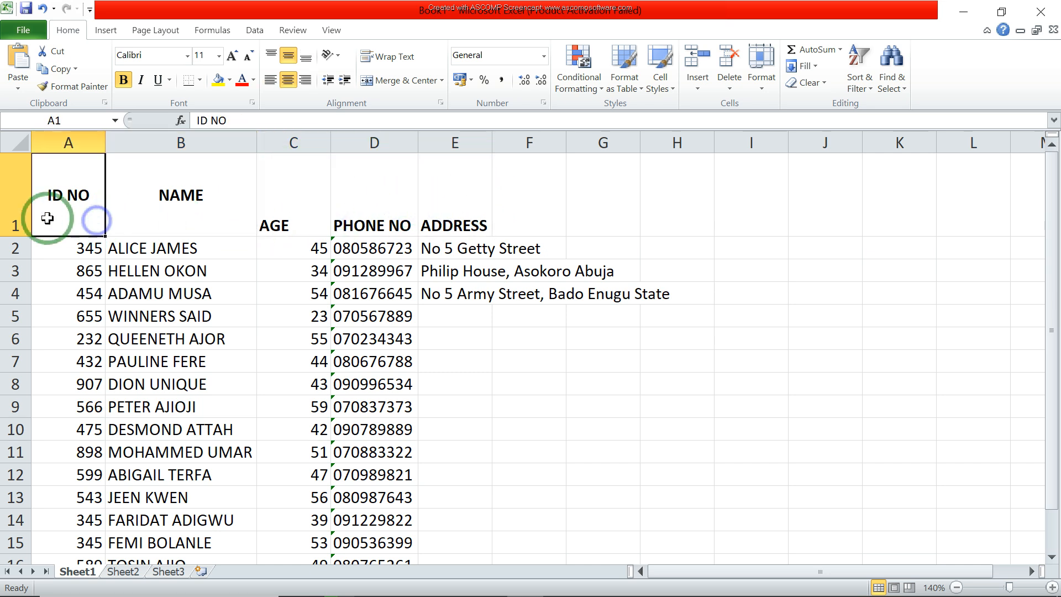
Step: Apply horizontal centering and middle vertical alignment to the whole header row 1
click(9, 208)
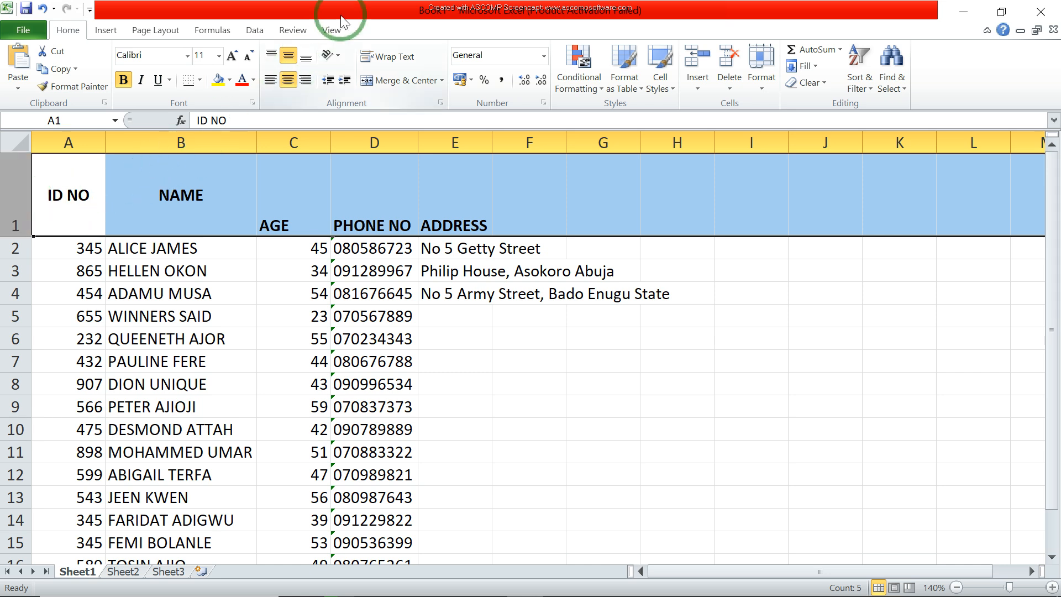
click(289, 73)
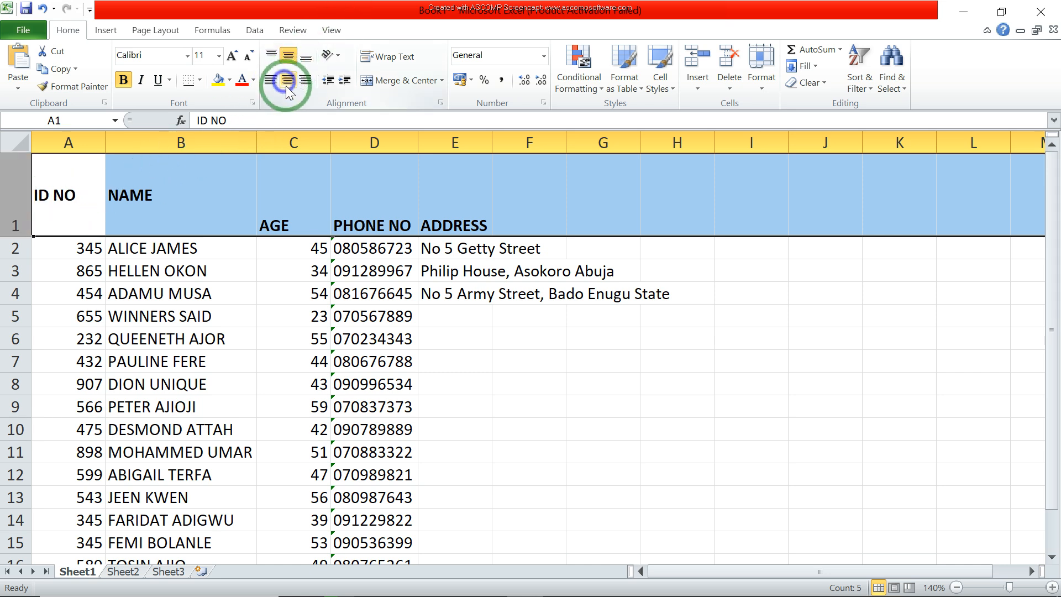
click(289, 76)
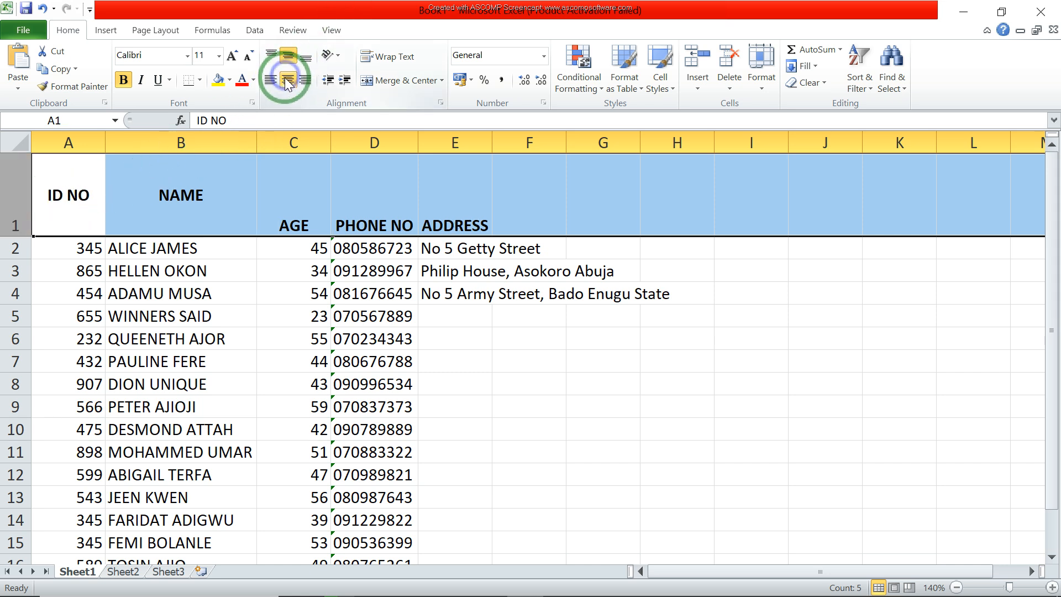
click(286, 57)
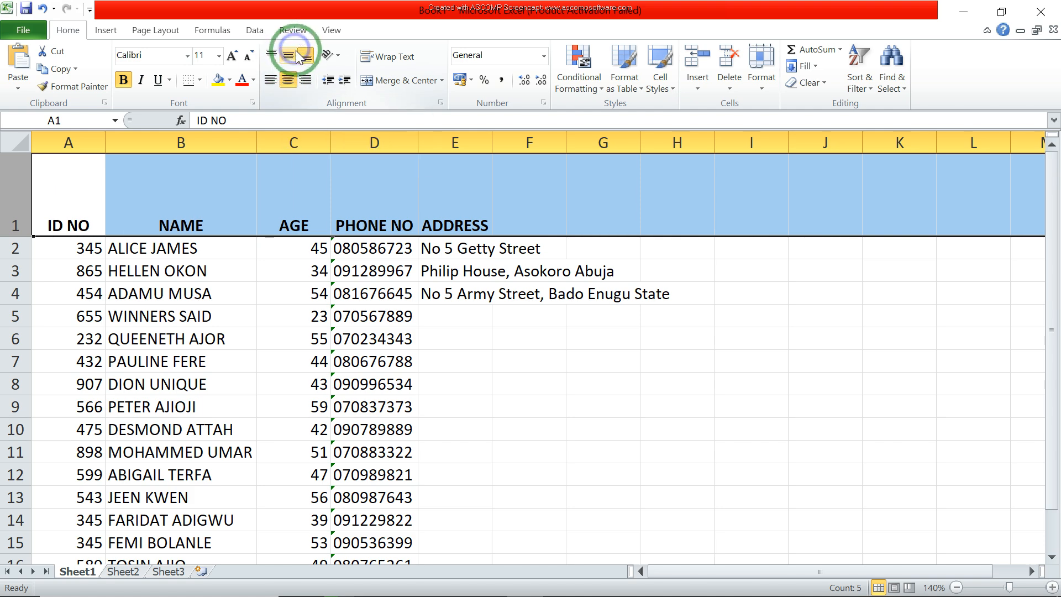
click(290, 57)
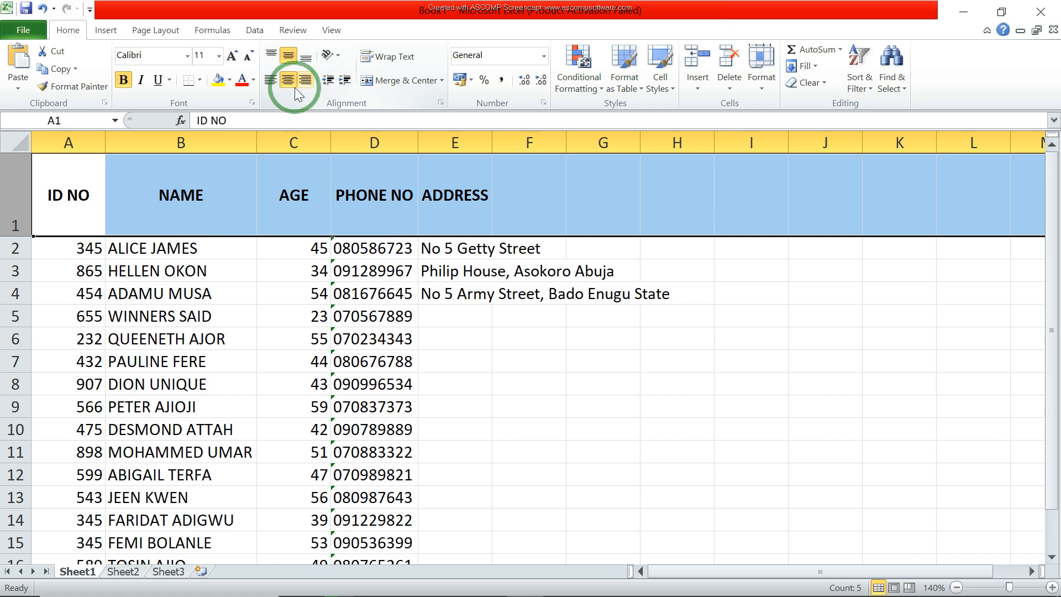
click(319, 266)
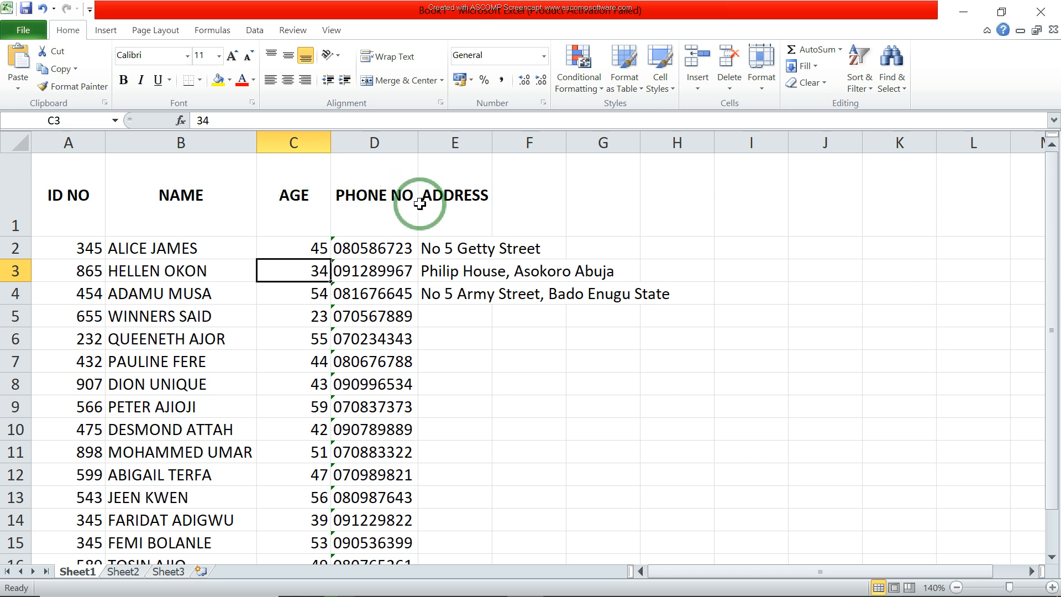
Step: Try the Angle Counterclockwise, Angle Clockwise and Vertical Text orientations on the NAME header in cell B1
click(228, 212)
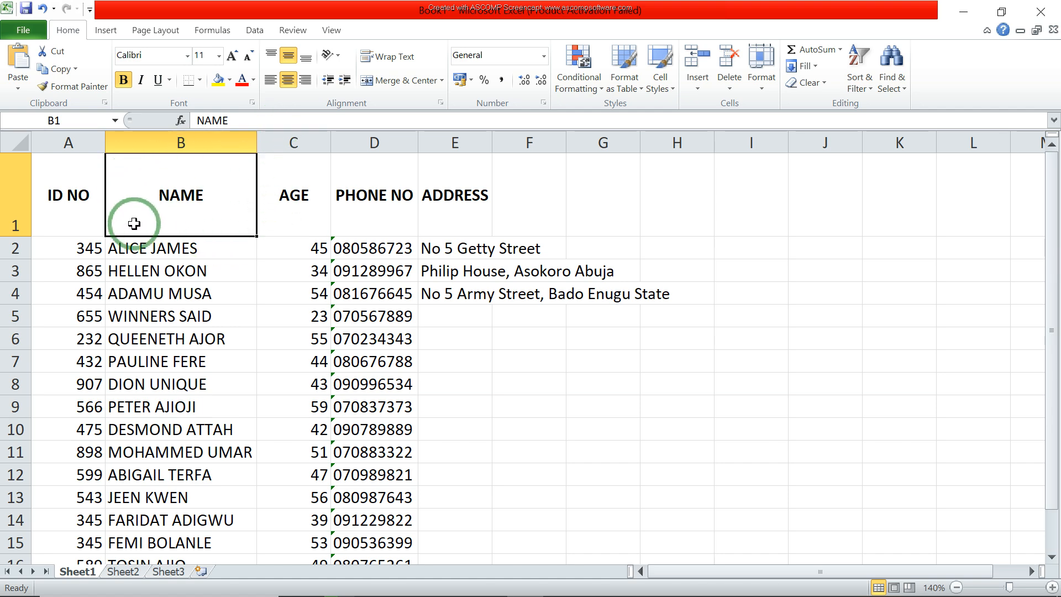
click(339, 57)
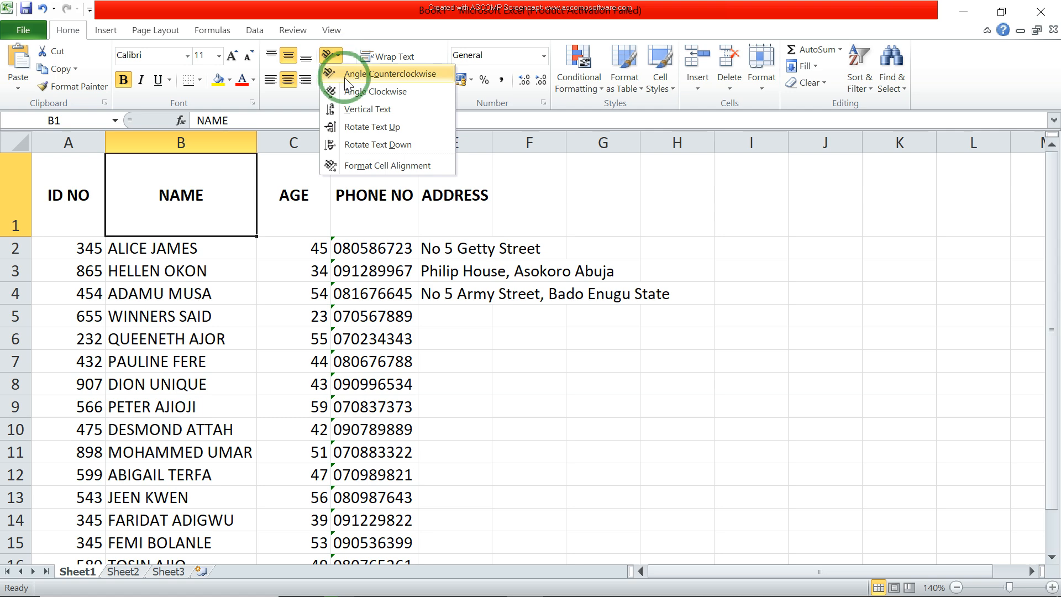
click(400, 77)
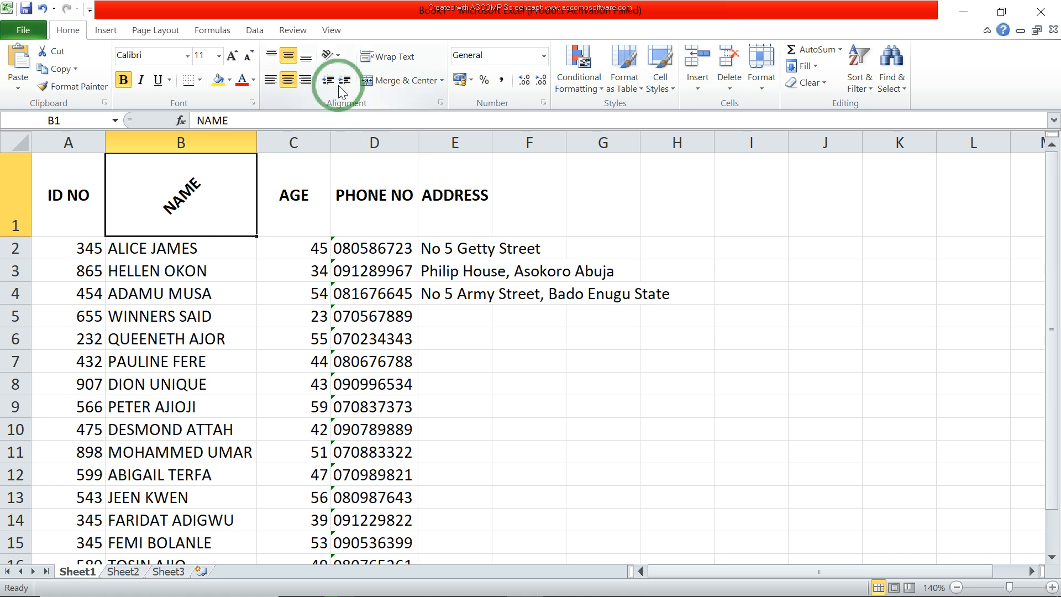
click(341, 53)
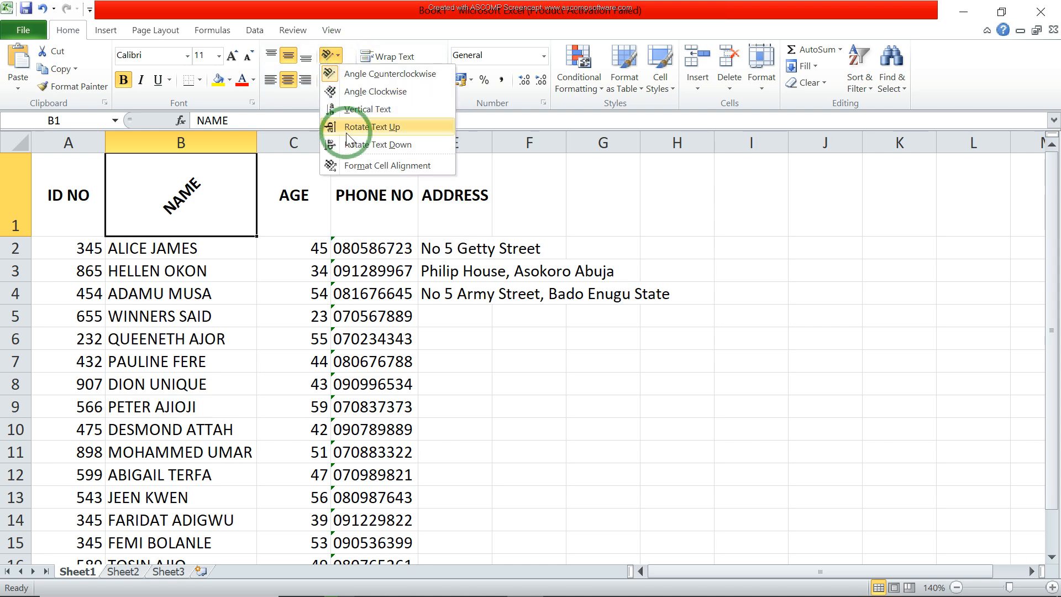
click(380, 92)
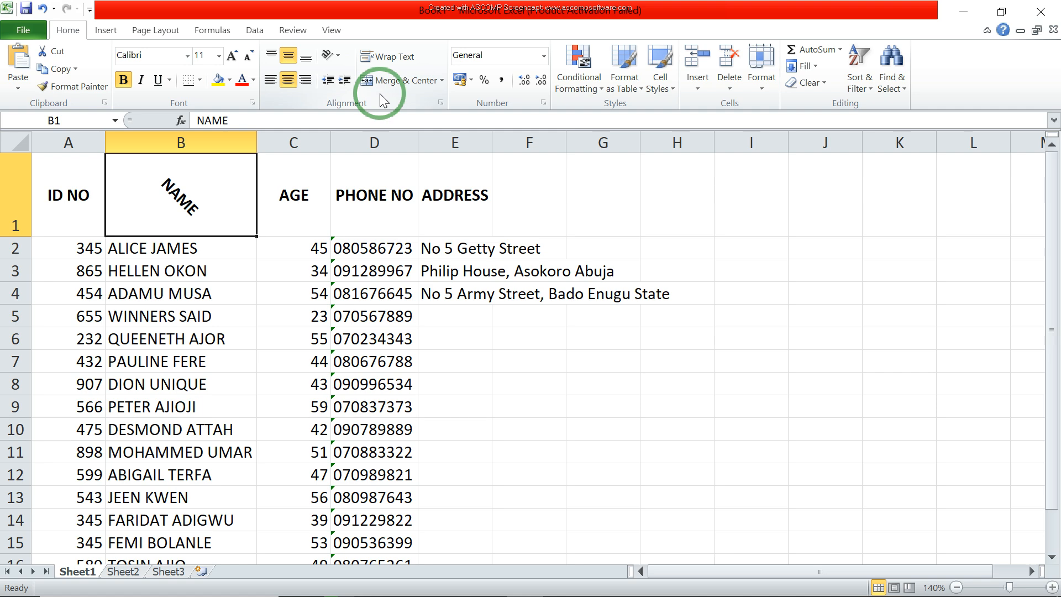
click(338, 54)
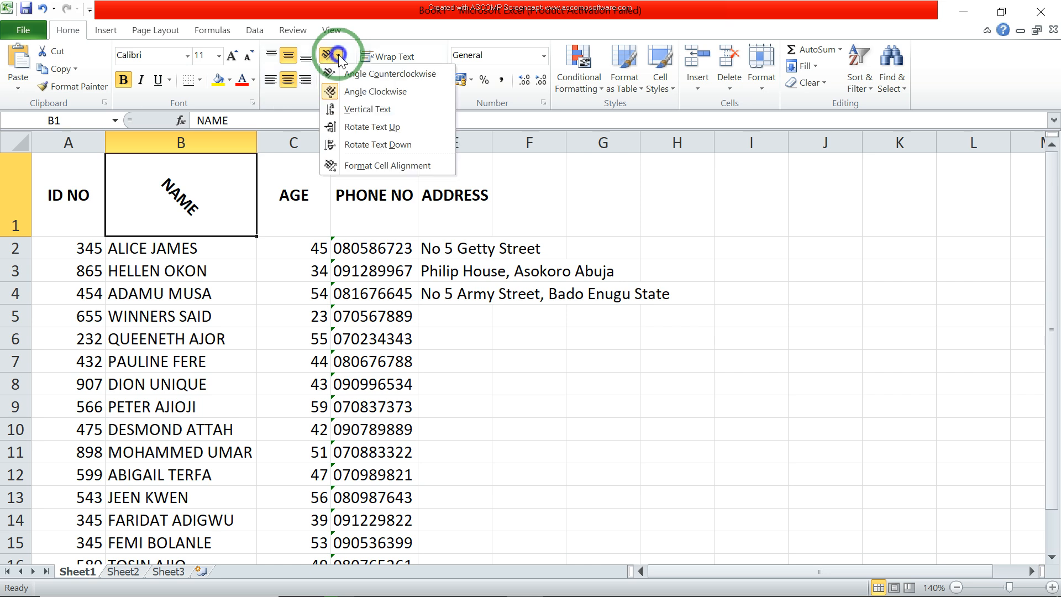
click(380, 116)
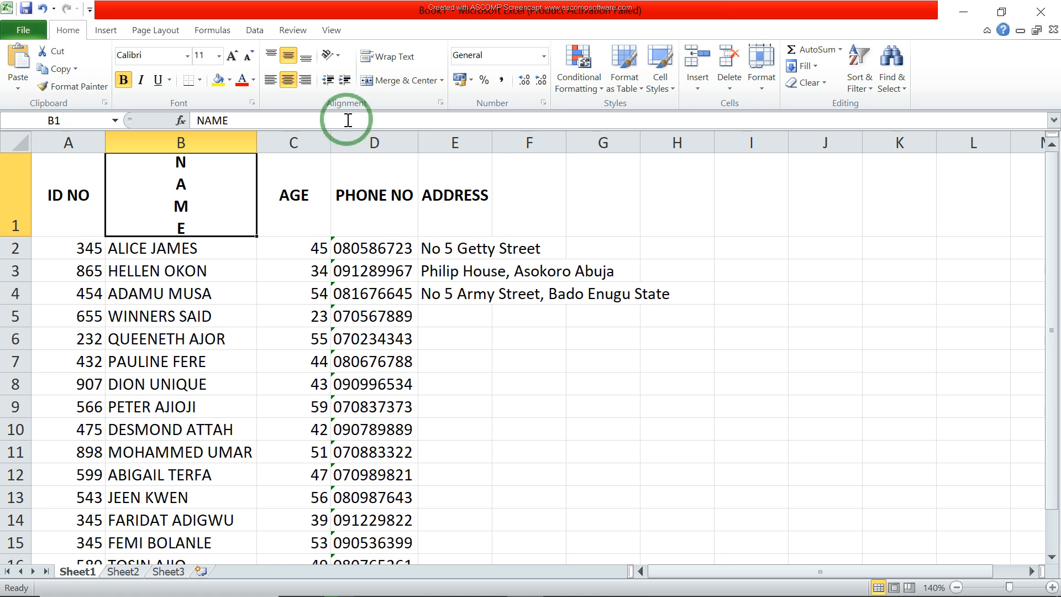
Step: Set the NAME header in cell B1 to the Rotate Text Up orientation
click(331, 55)
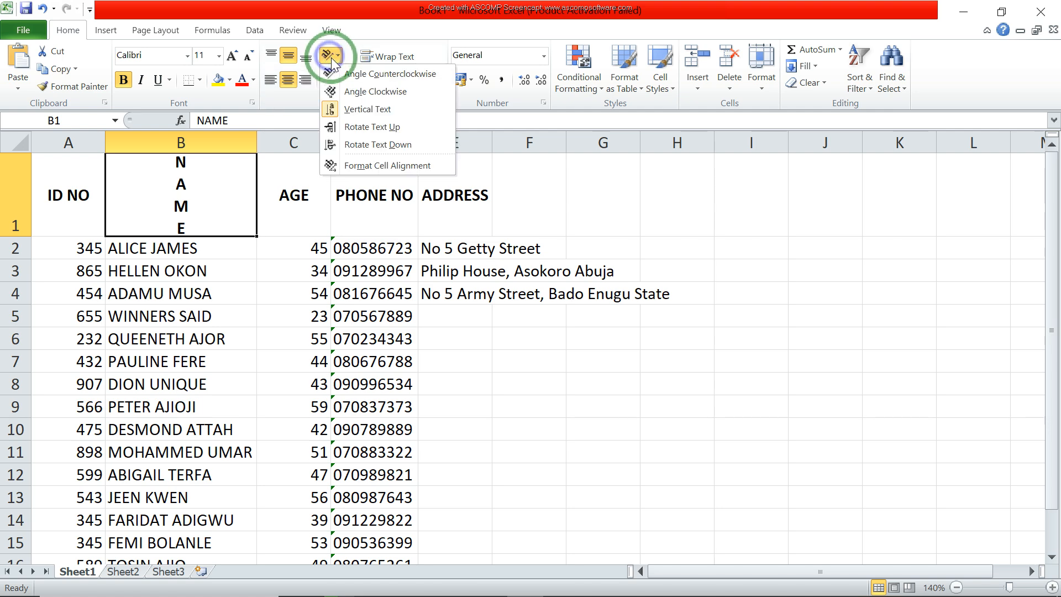
click(376, 132)
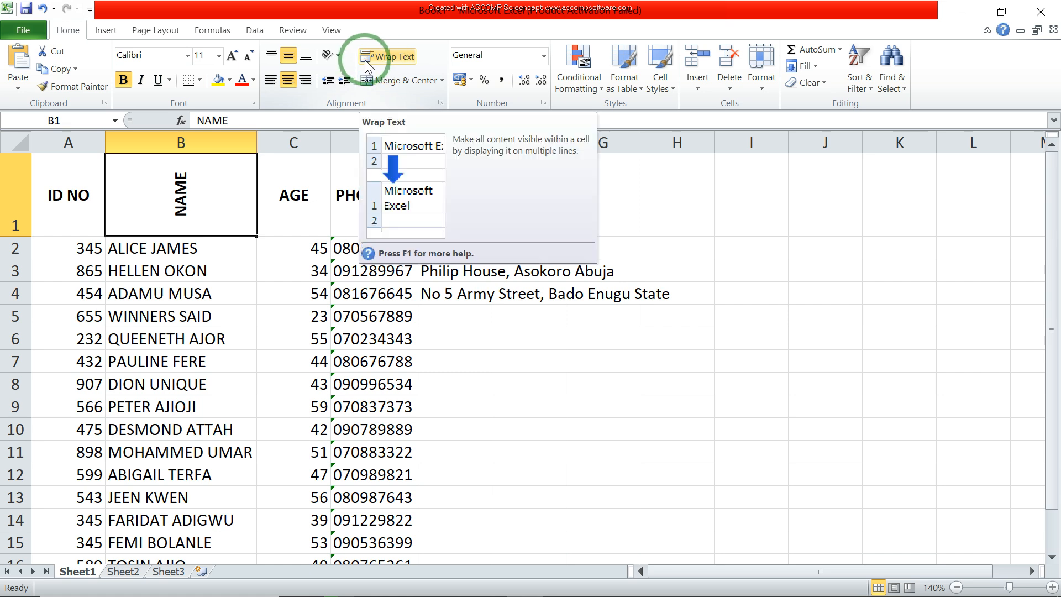
click(331, 55)
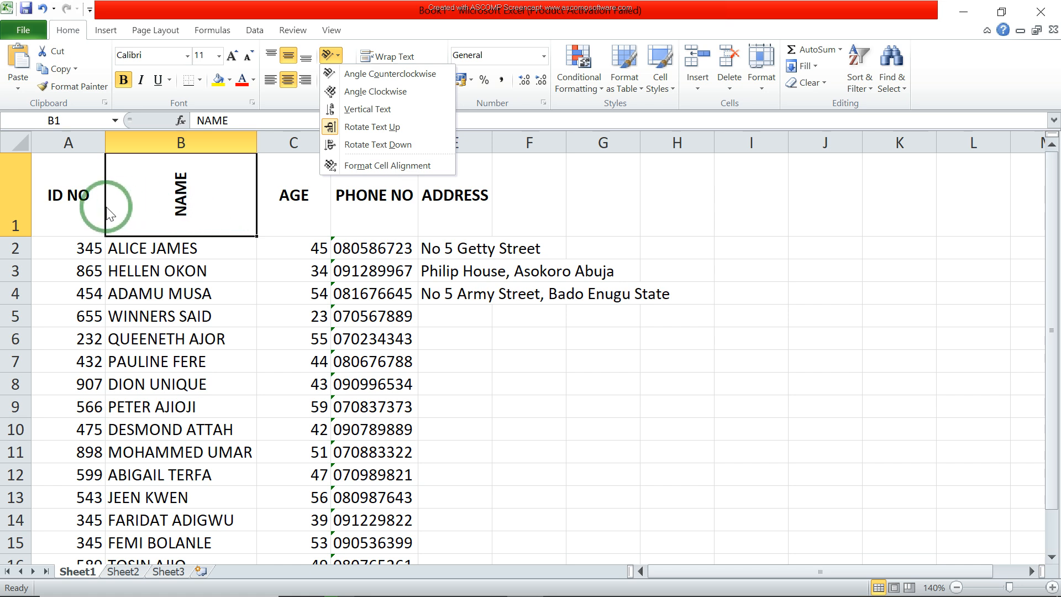
click(66, 228)
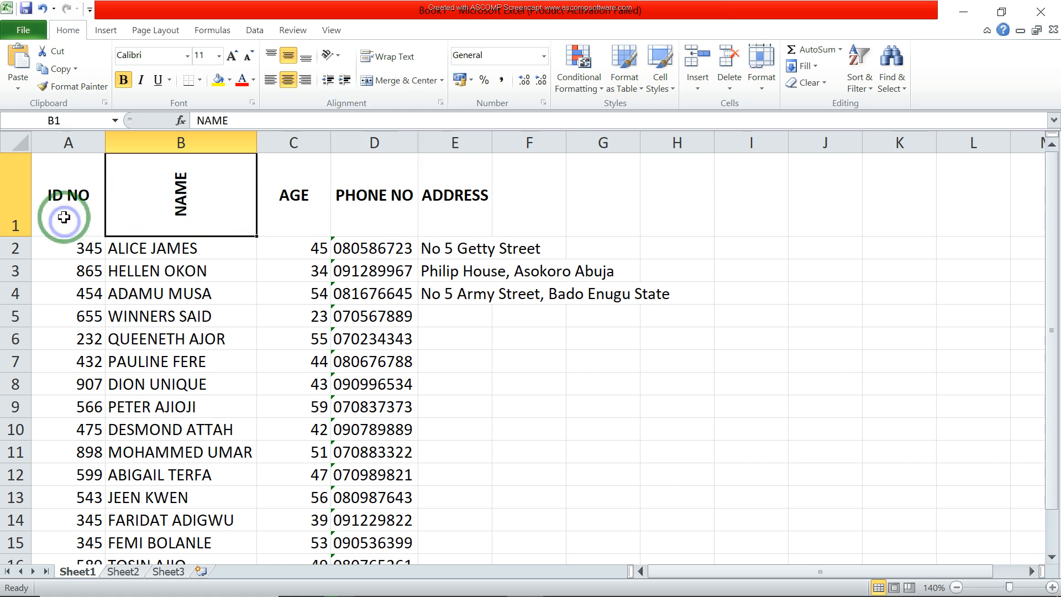
Step: Apply the Angle Counterclockwise text orientation to the whole header row 1
click(9, 202)
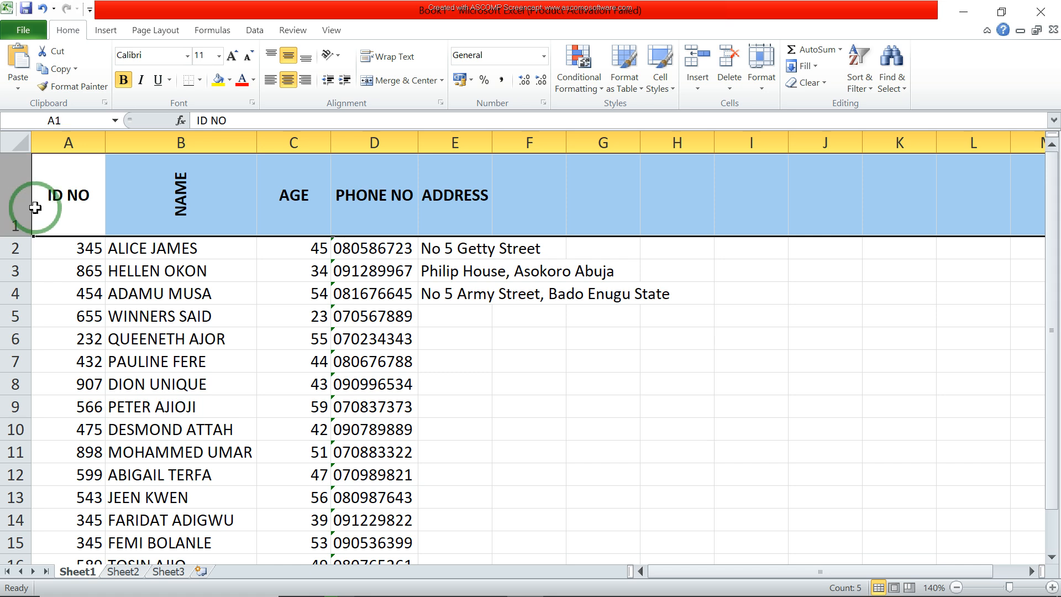
click(336, 55)
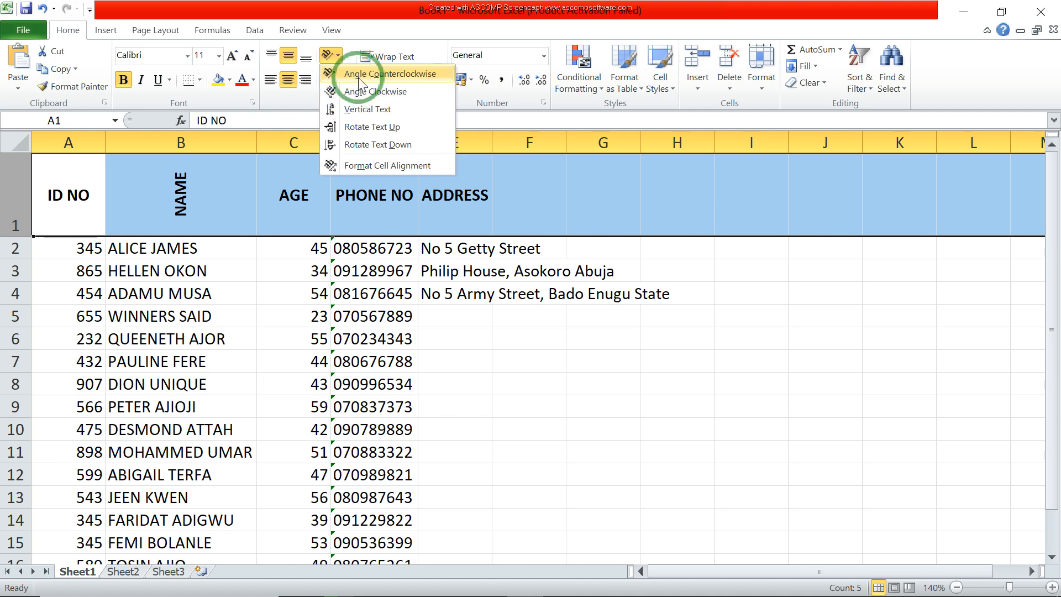
click(359, 77)
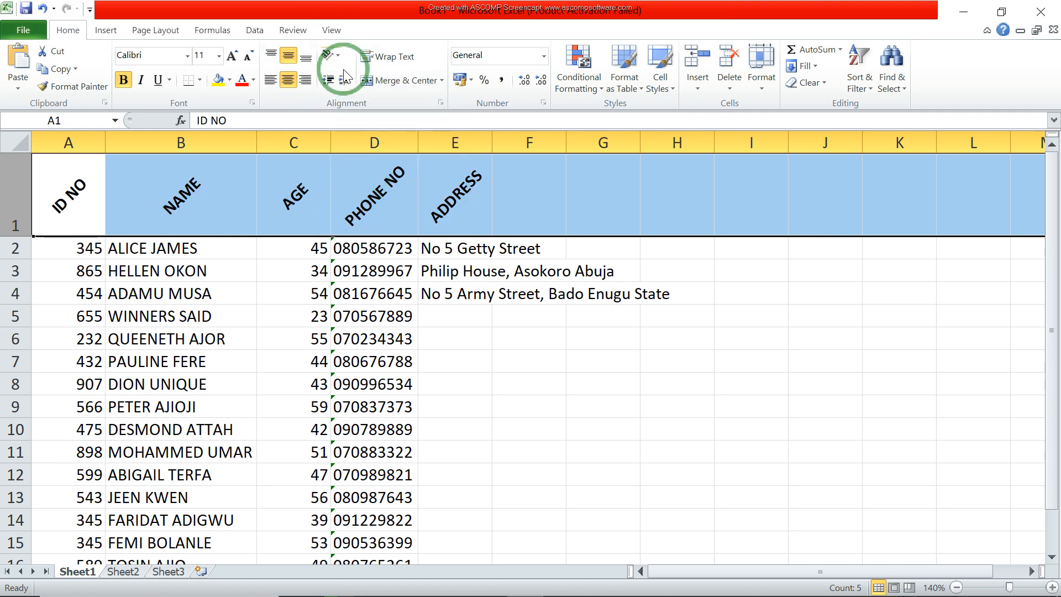
click(383, 265)
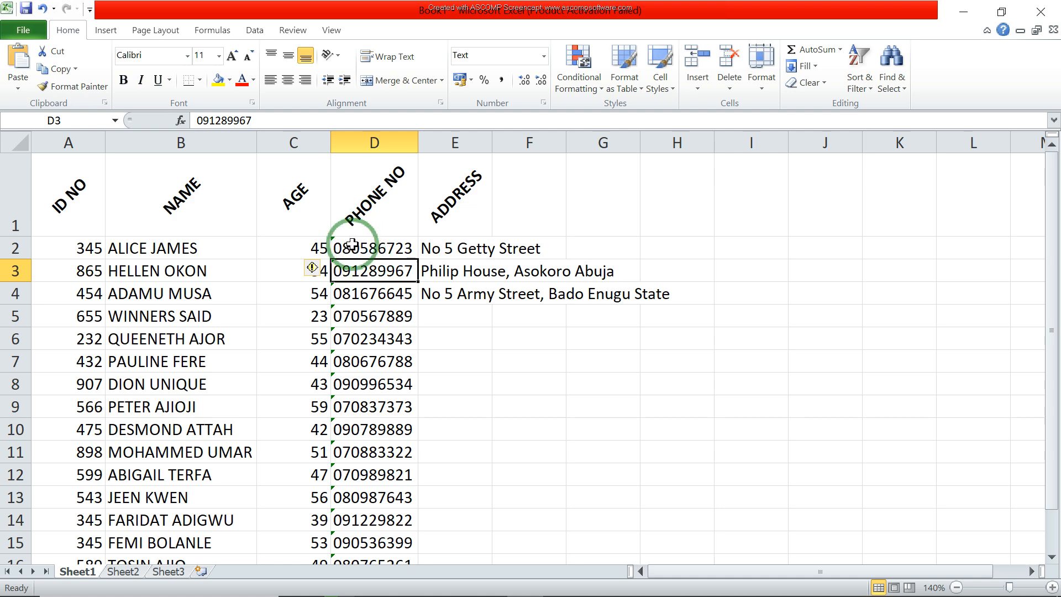
Step: Increase the indent of the name in cell B2 by four levels
click(197, 252)
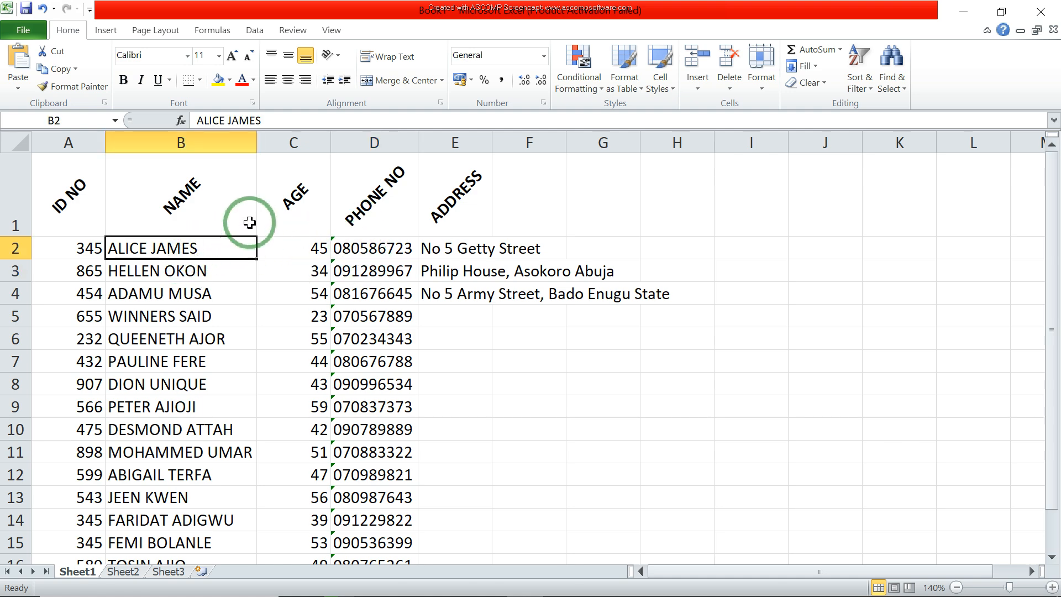
click(345, 81)
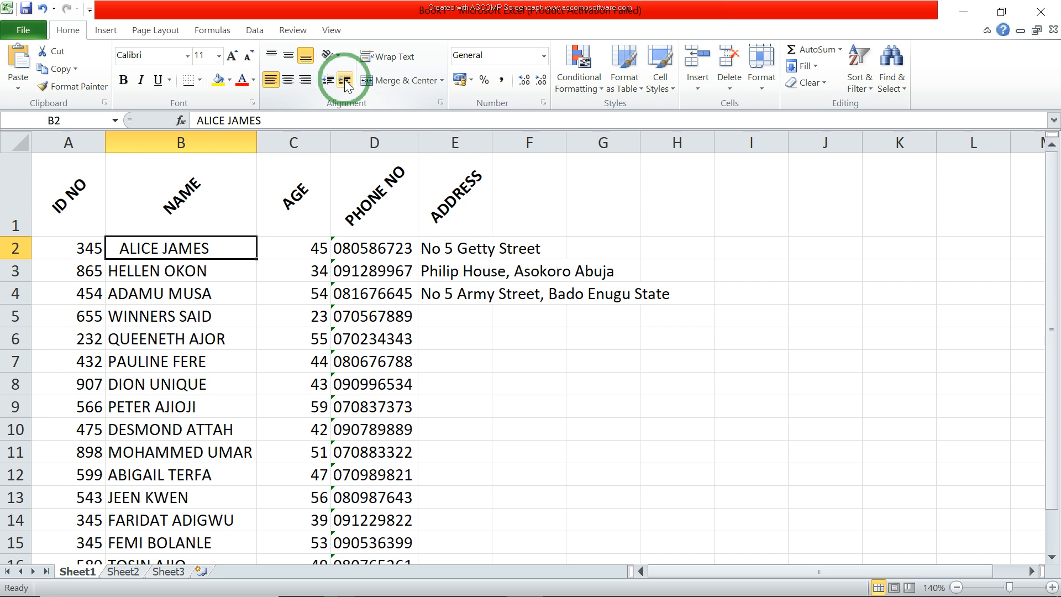
click(345, 82)
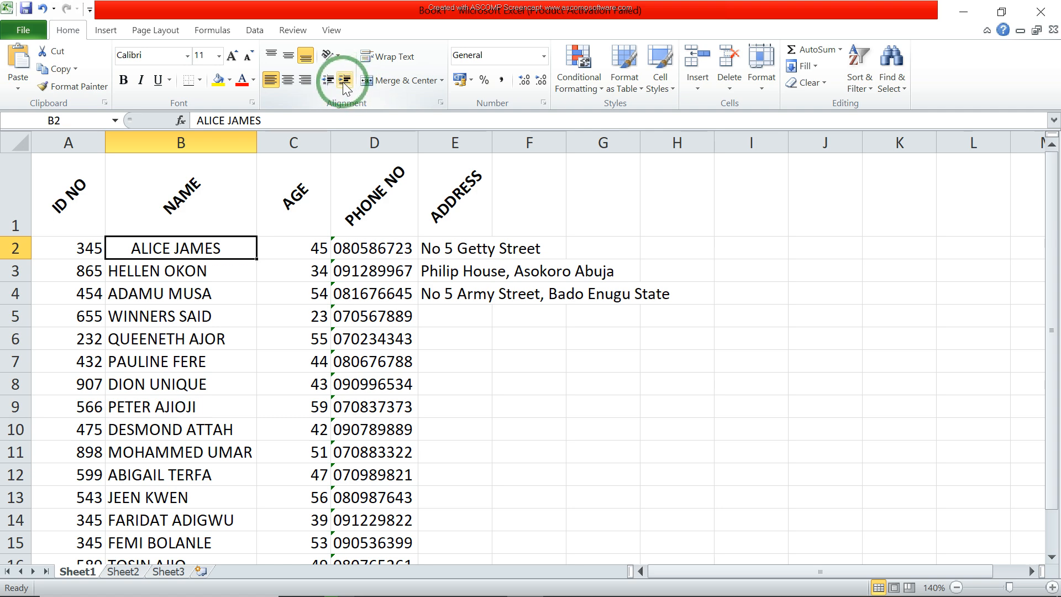
click(344, 82)
click(343, 81)
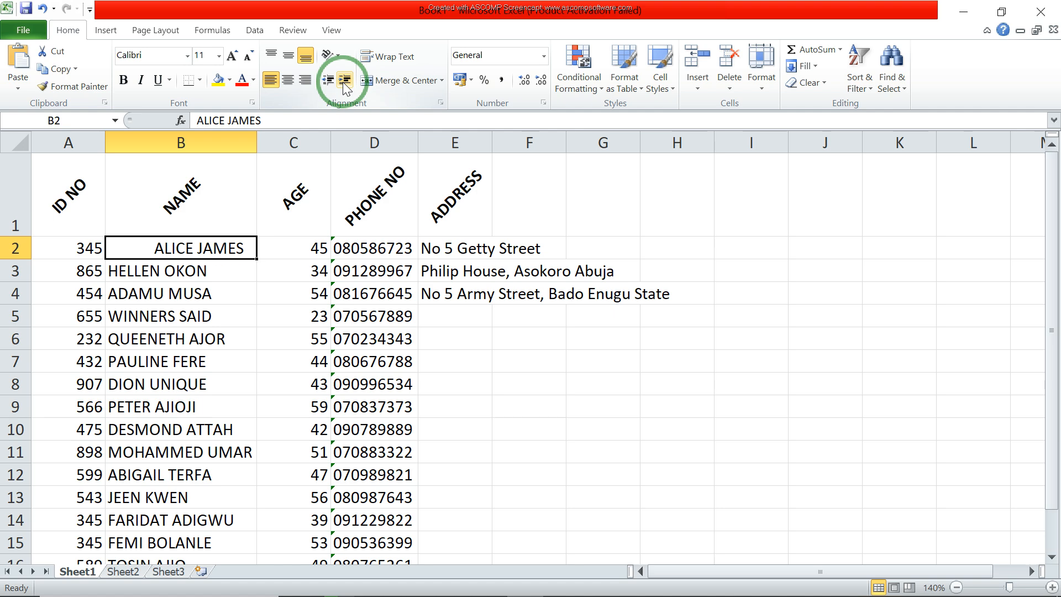
Step: Decrease the indent of cell B2 by four levels, back to the cell's edge
click(329, 81)
click(329, 81)
click(328, 81)
click(328, 81)
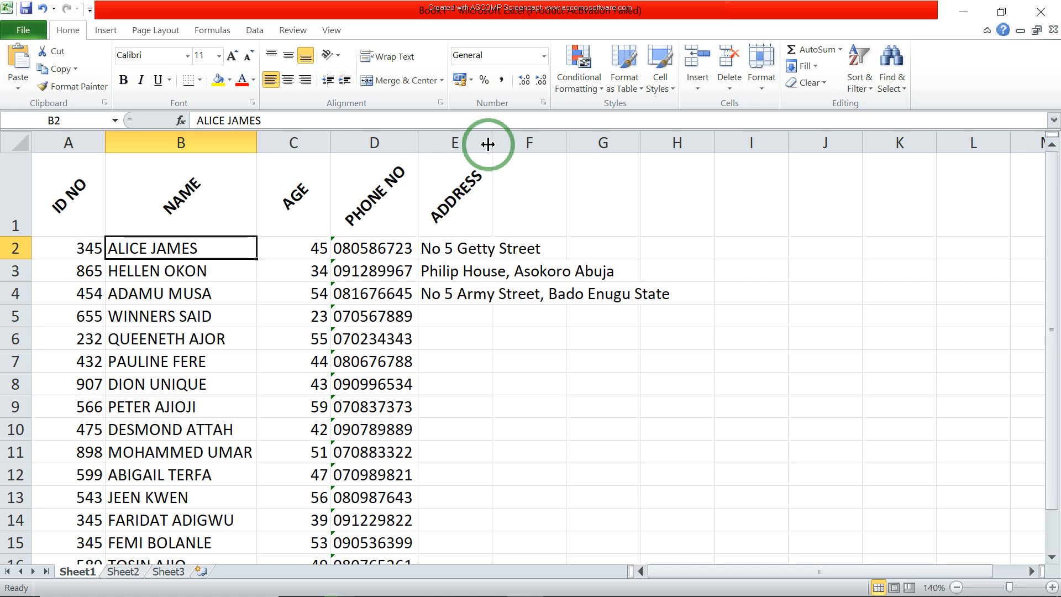
Step: Turn on Wrap Text for each of the three address cells E2, E3 and E4
click(457, 250)
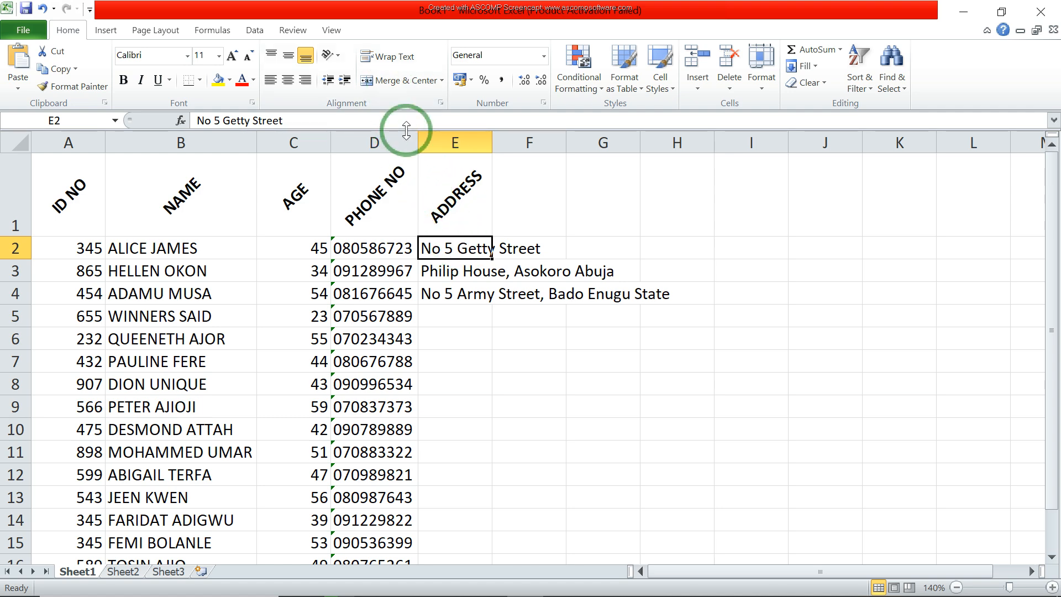
click(397, 58)
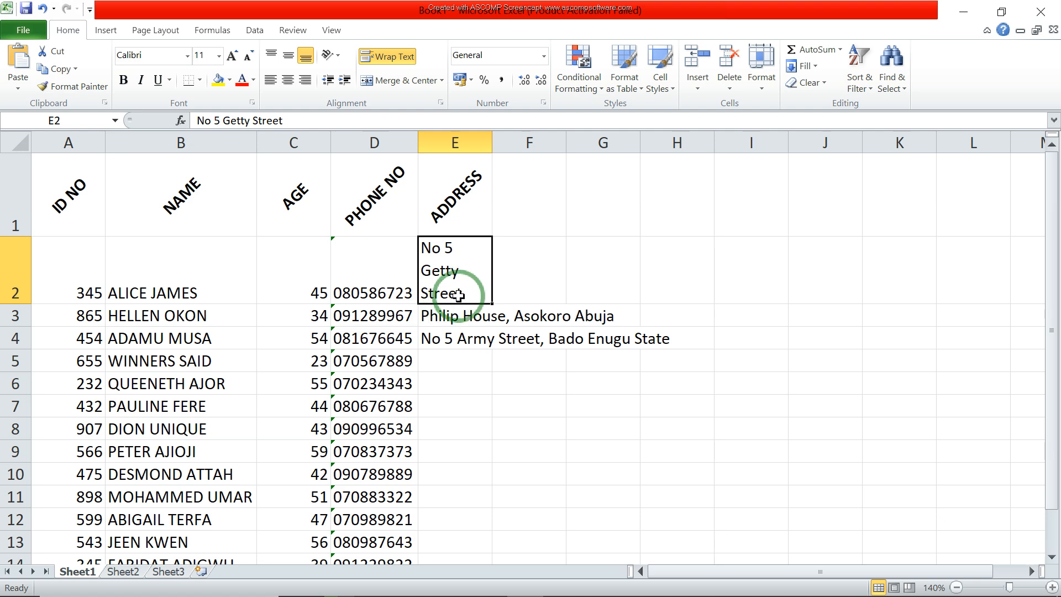
click(467, 313)
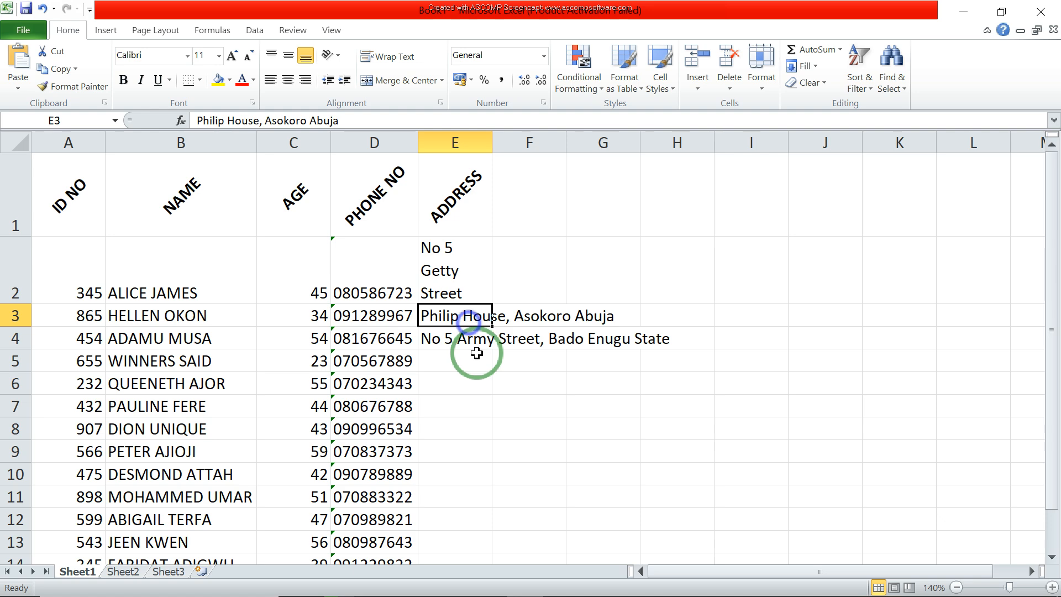
click(400, 62)
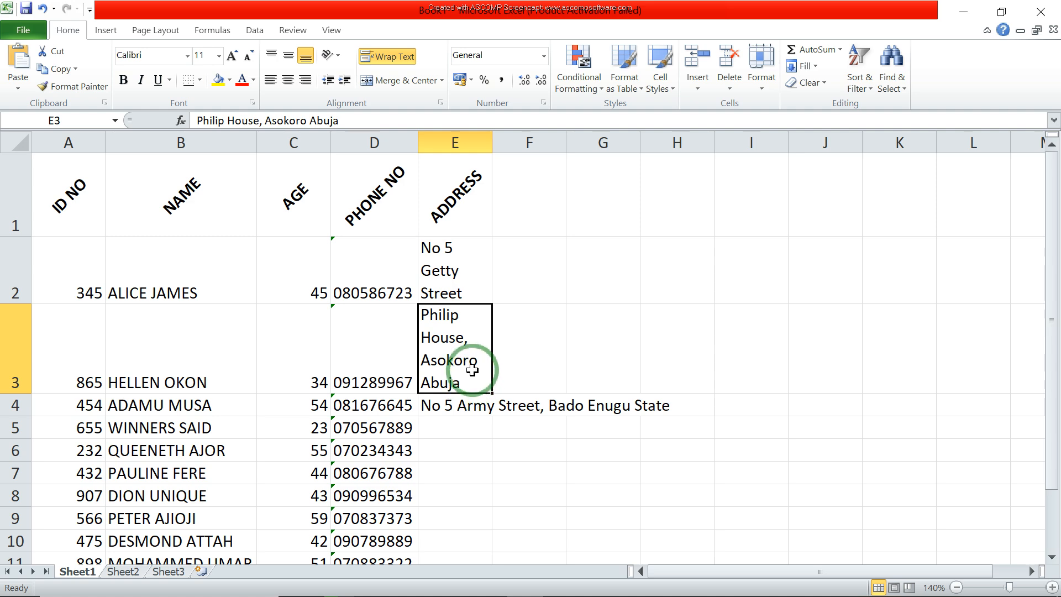
click(464, 408)
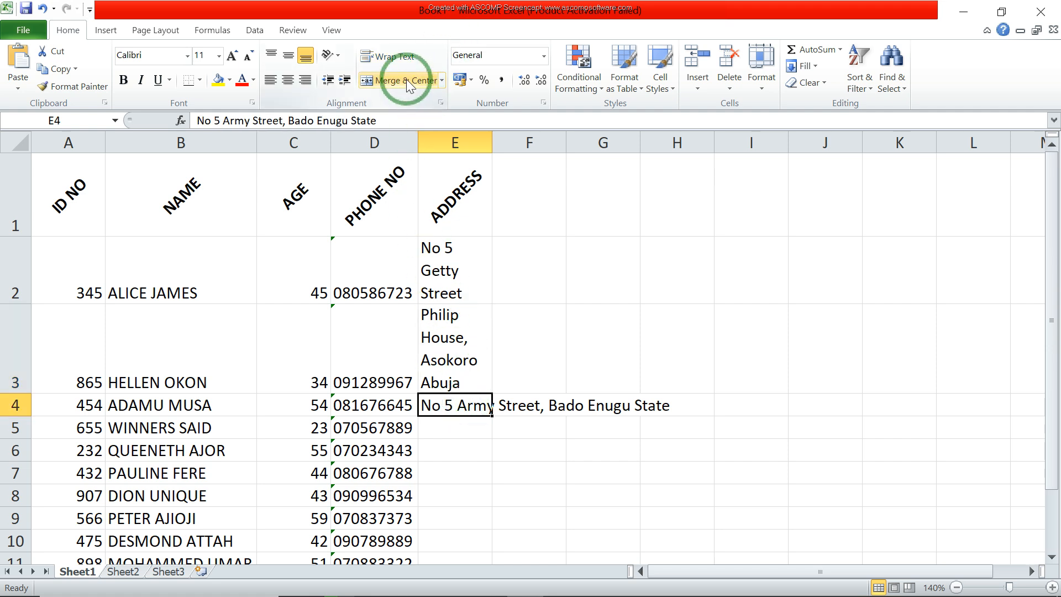
click(398, 60)
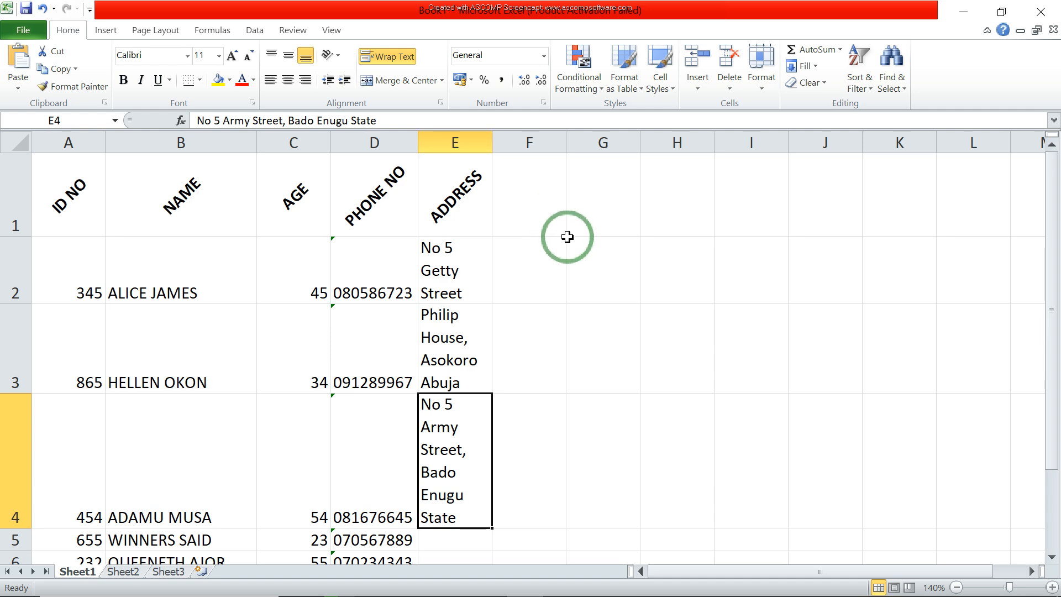
Step: Merge and center the empty cell range F1:J2 into a single cell
click(541, 209)
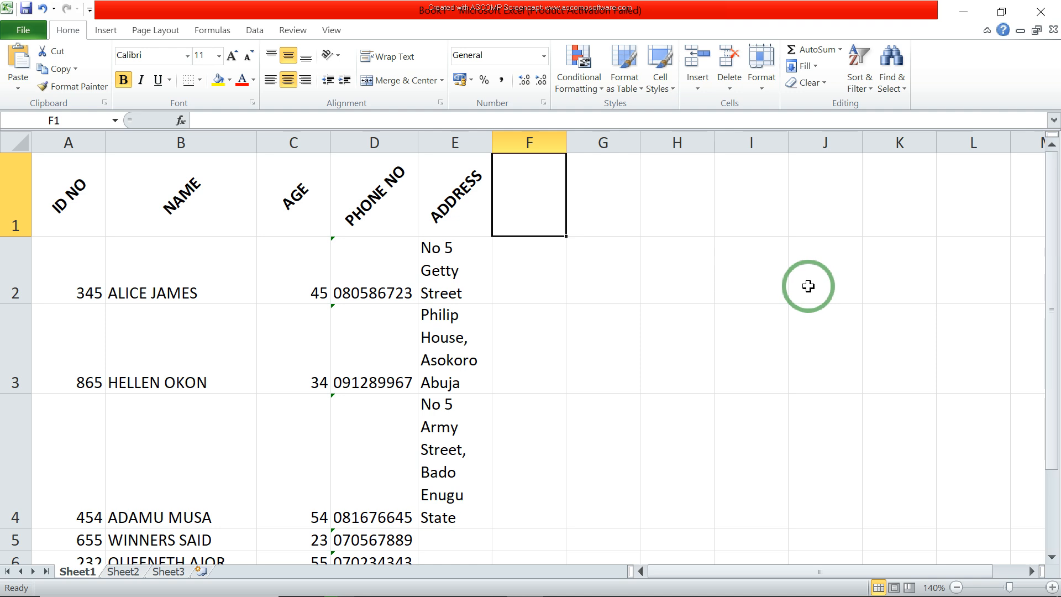
click(620, 246)
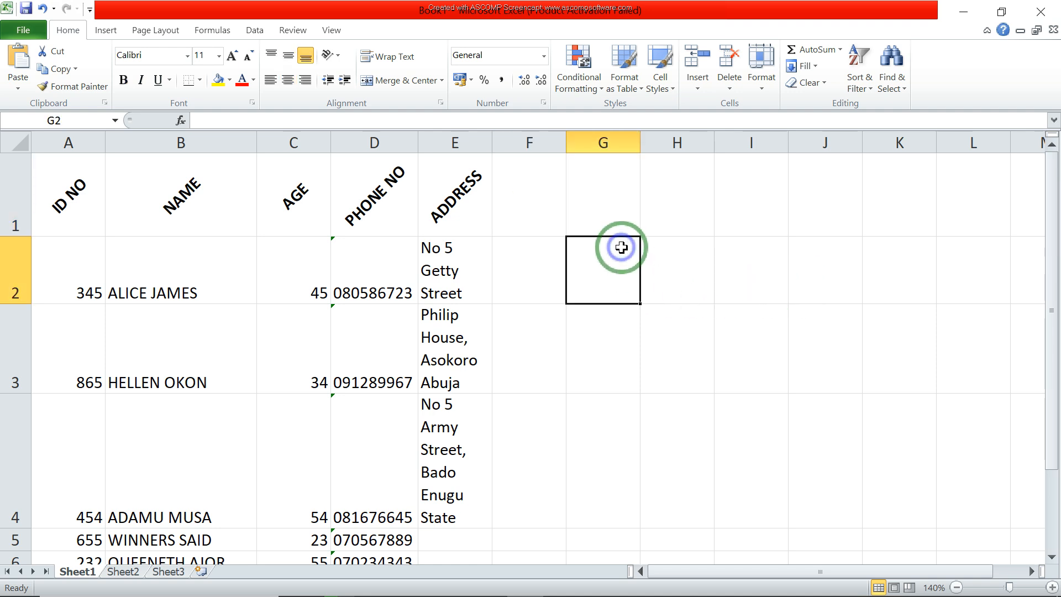
click(532, 208)
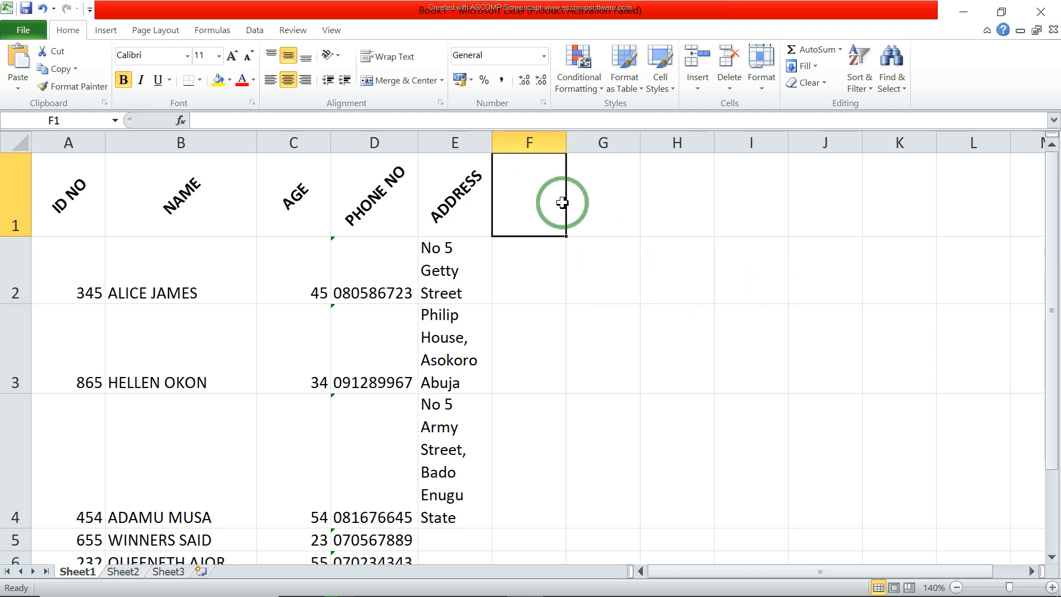
shift+click(827, 272)
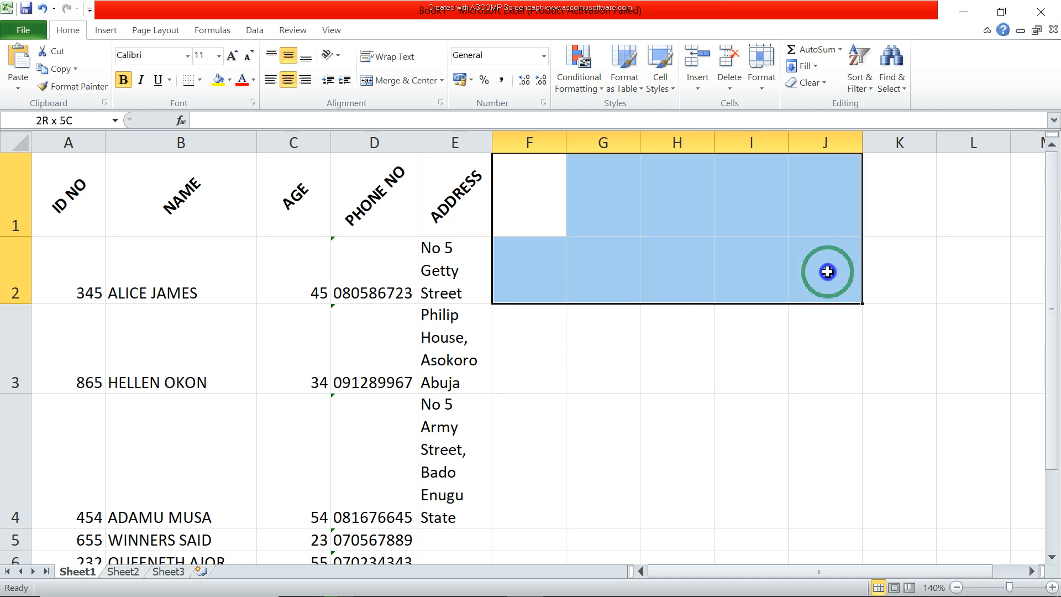
click(404, 82)
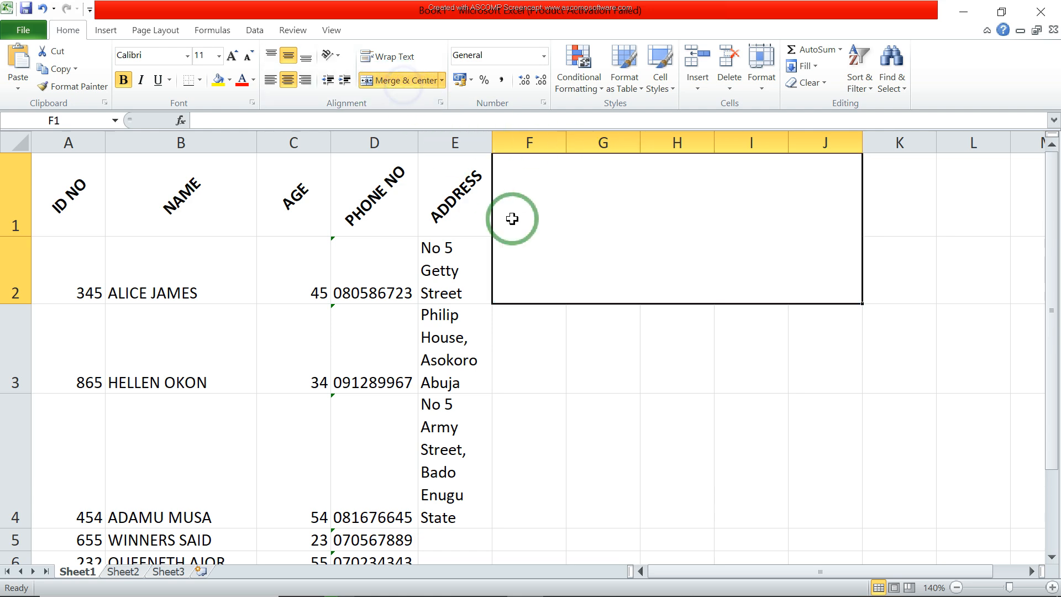
click(559, 318)
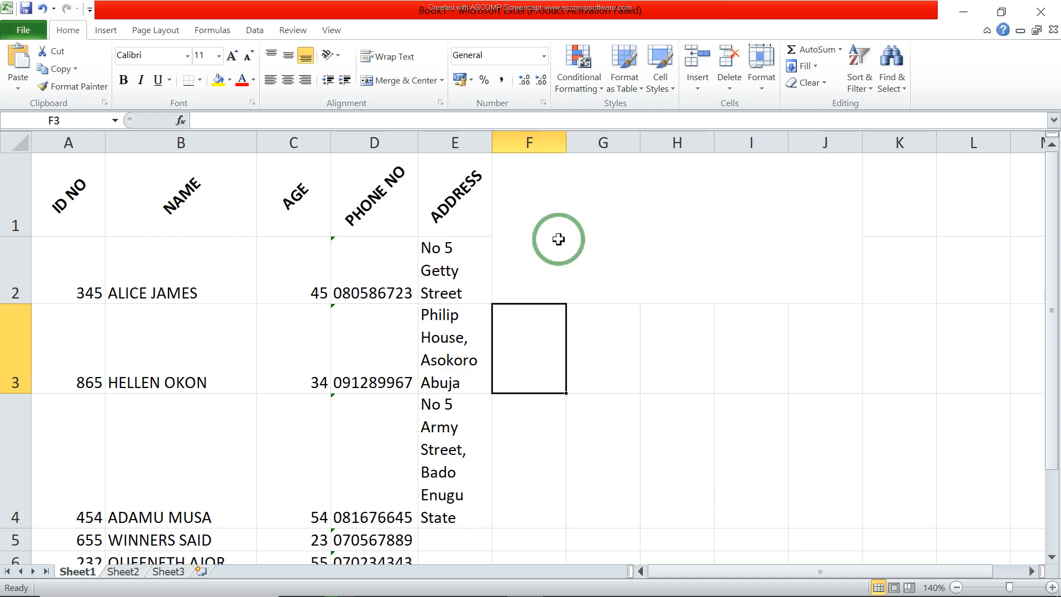
Step: Unmerge the merged block F1:J2 back into separate cells
click(650, 254)
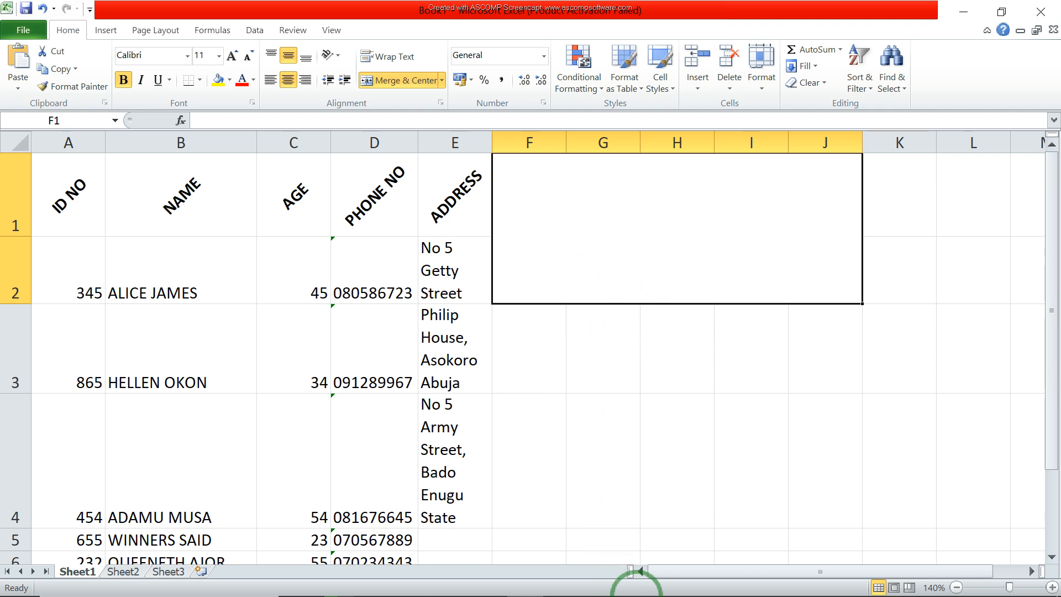
click(621, 373)
click(609, 215)
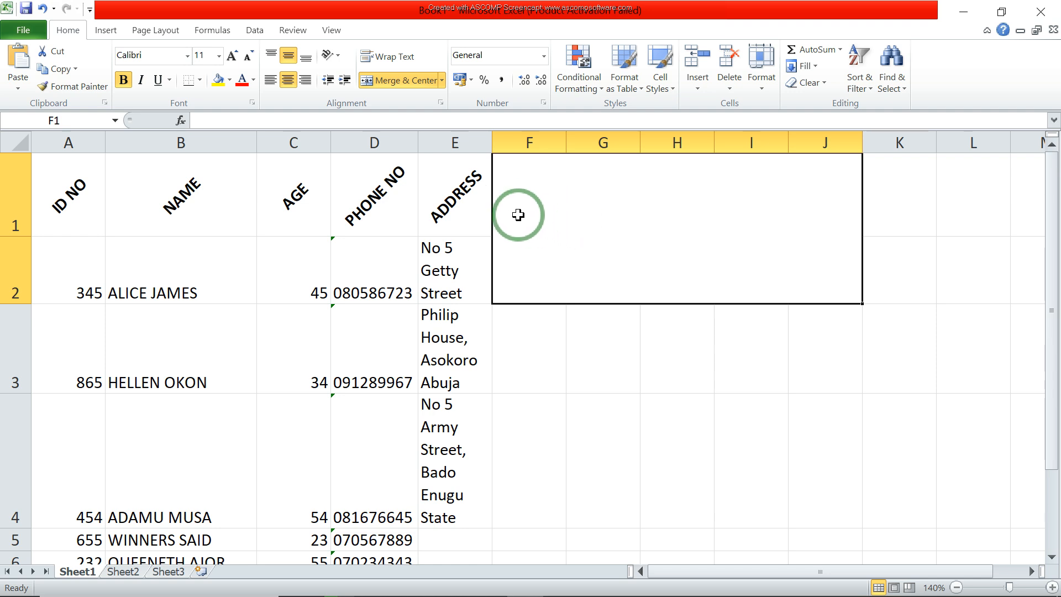
click(412, 80)
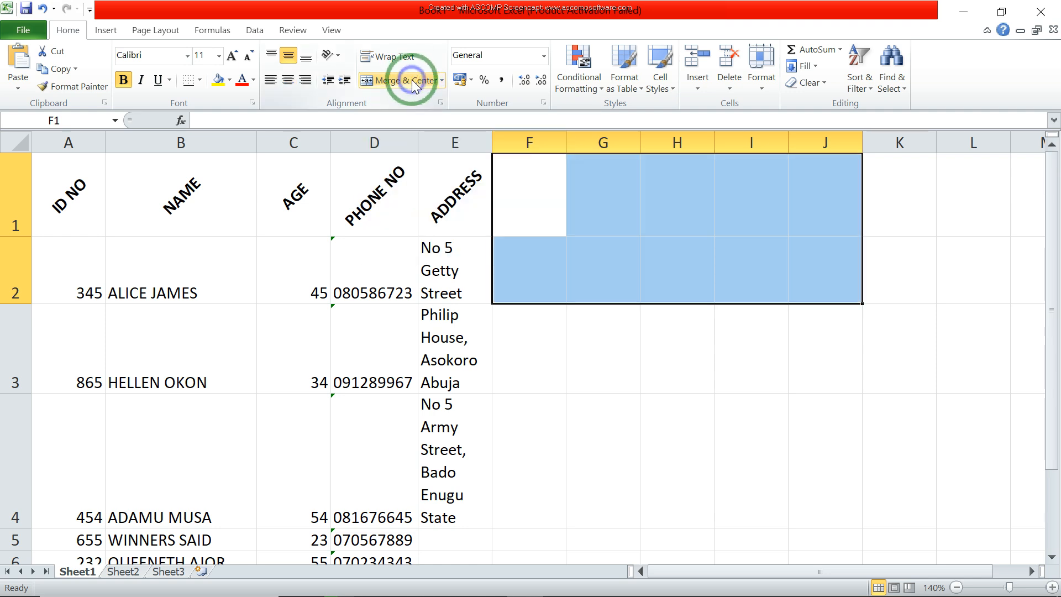
click(594, 512)
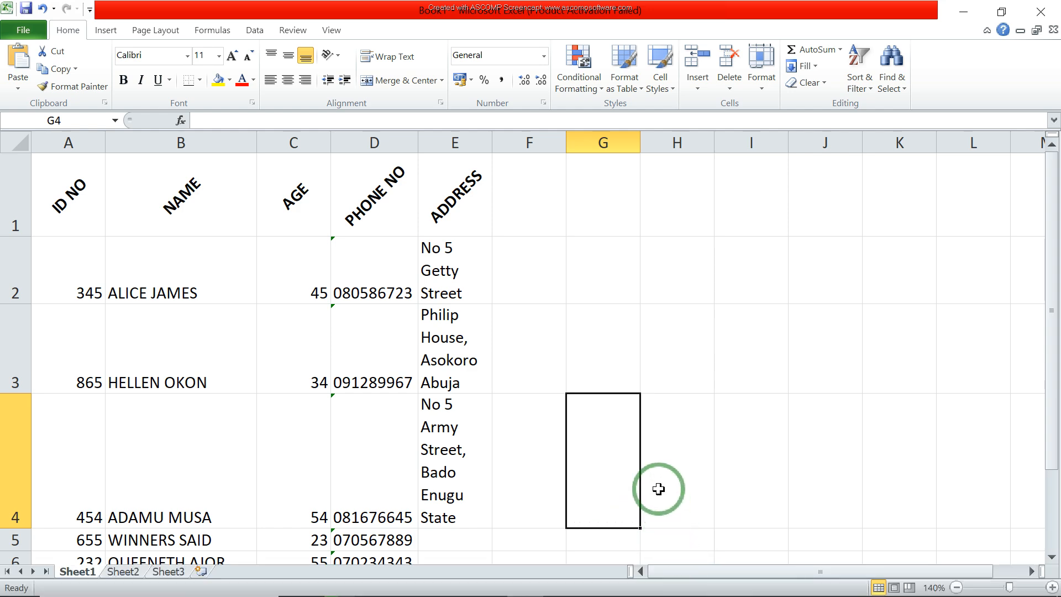